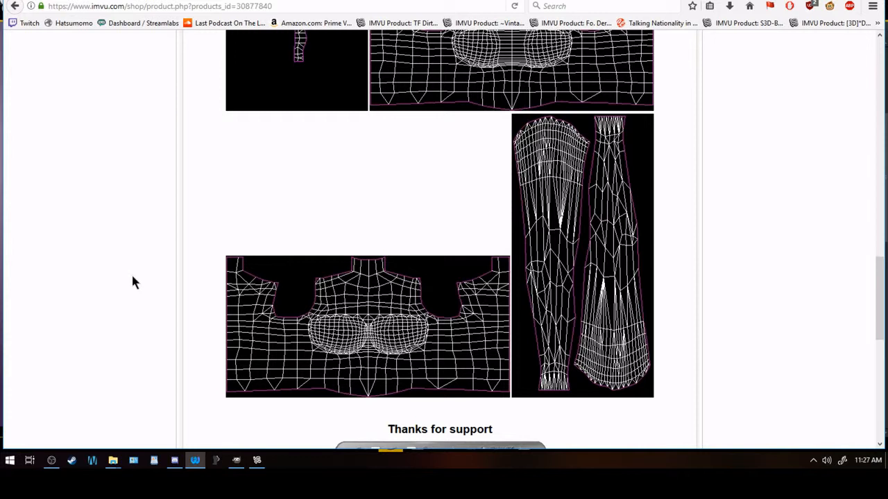
# Examine the BBR Top Double Layer product page, including its texturing guidelines, preview picture and wireframe maps.
pyautogui.scroll(6, 133, 279)
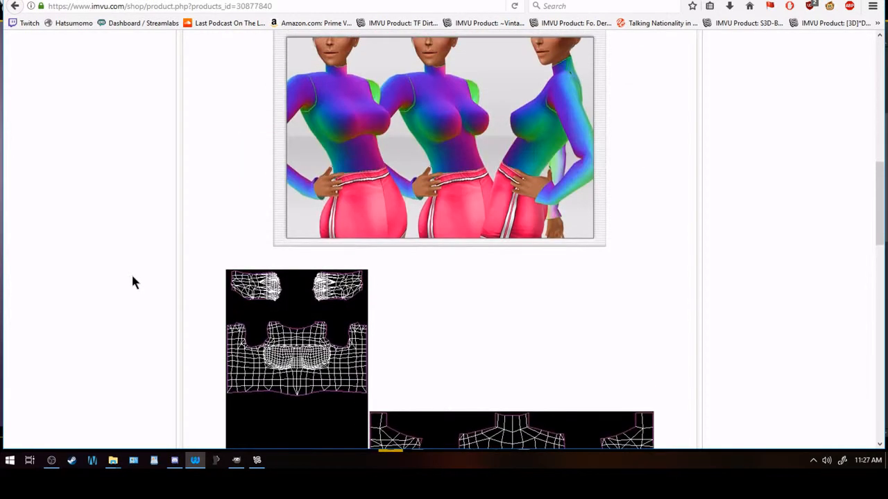
pyautogui.scroll(1, 133, 281)
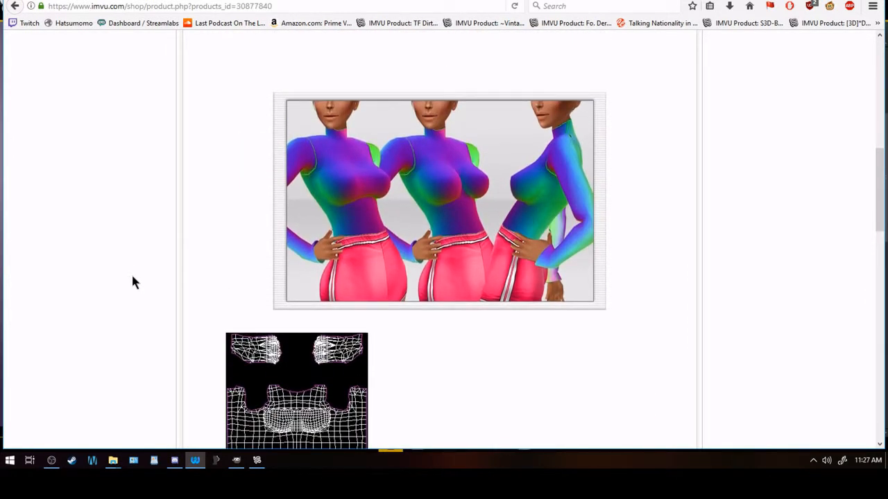
pyautogui.scroll(3, 135, 280)
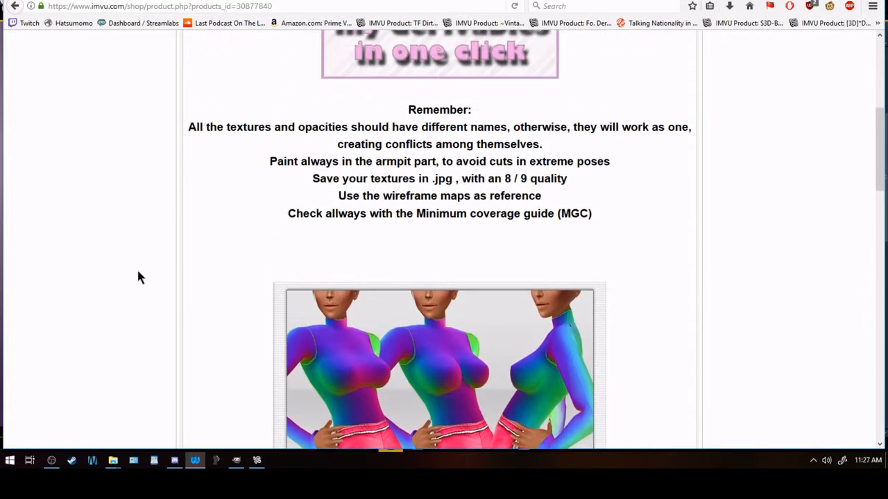
pyautogui.scroll(4, 138, 278)
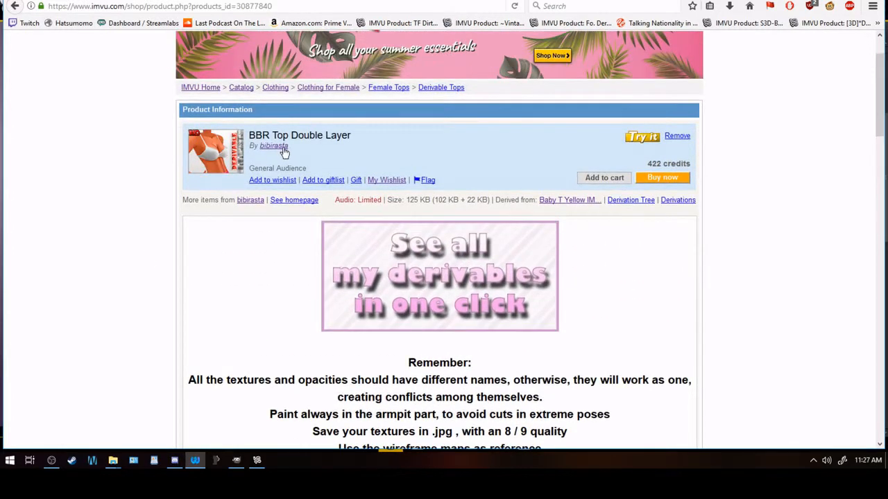
pyautogui.scroll(-6, 296, 277)
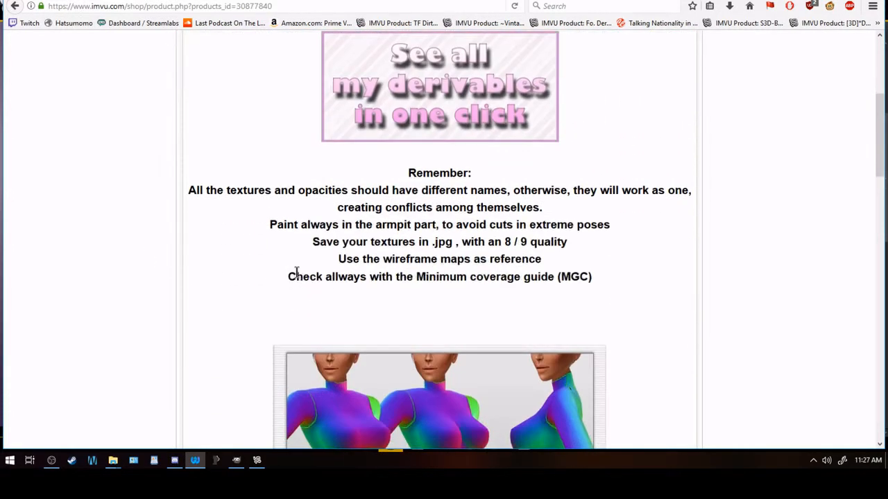
pyautogui.scroll(-2, 278, 275)
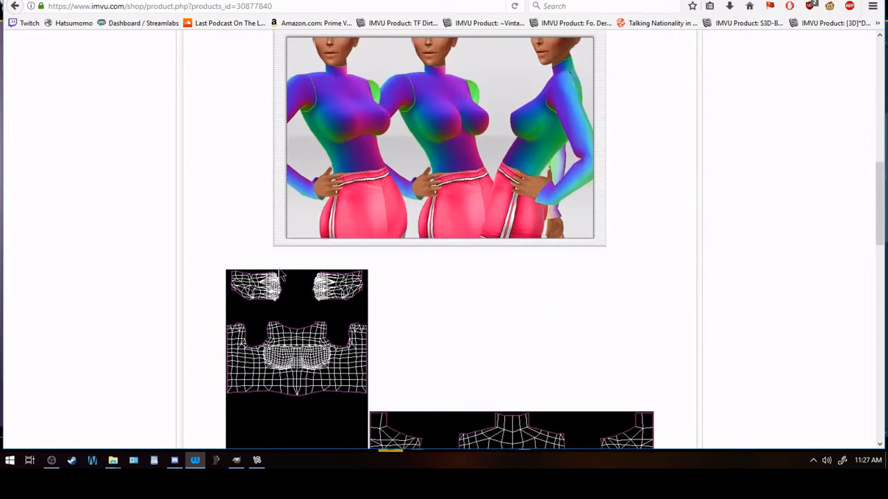
pyautogui.scroll(-5, 278, 269)
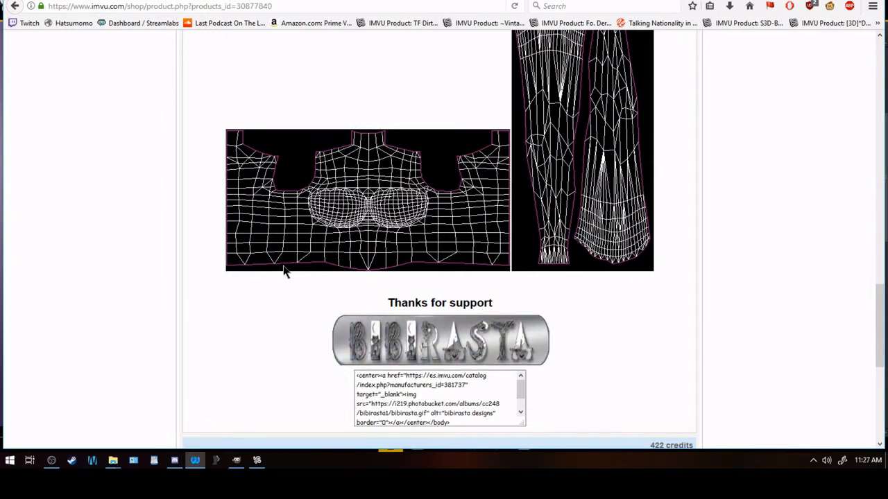
pyautogui.scroll(3, 284, 271)
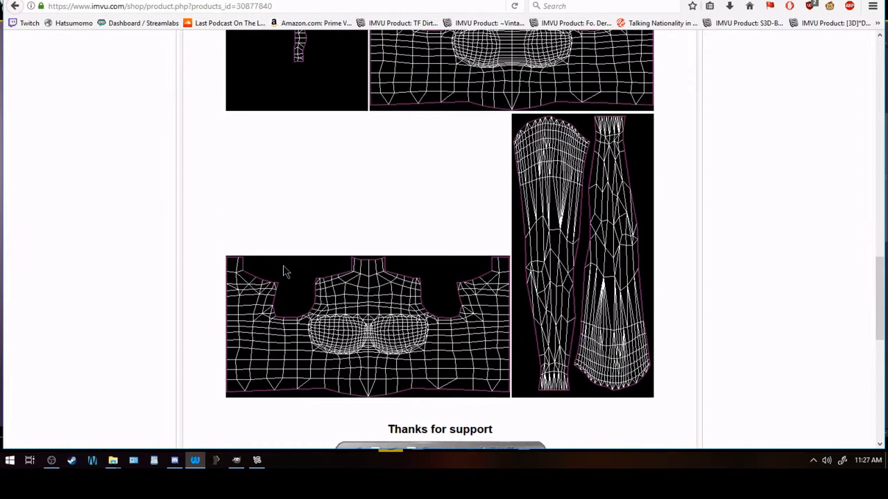
pyautogui.scroll(-3, 283, 271)
# Derive a new product from BBR Top Double Layer and open it in the IMVU client's editor.
pyautogui.scroll(-8, 286, 272)
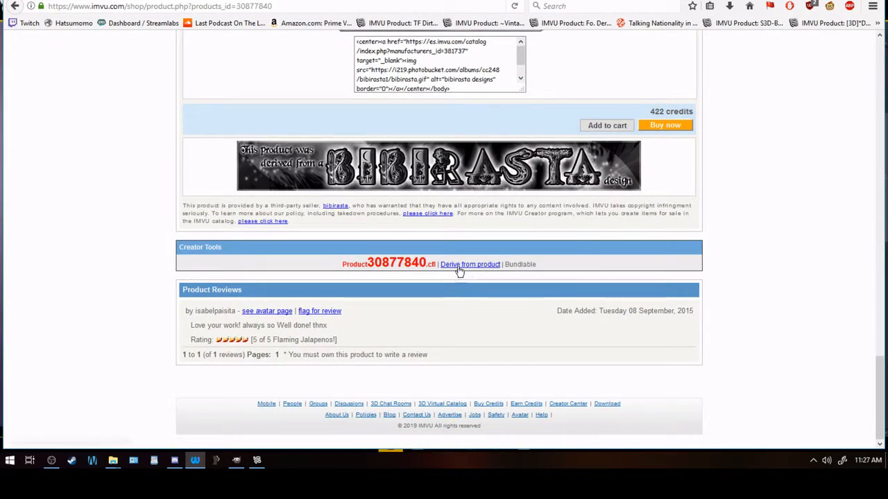
pyautogui.scroll(2, 476, 254)
pyautogui.scroll(-2, 479, 255)
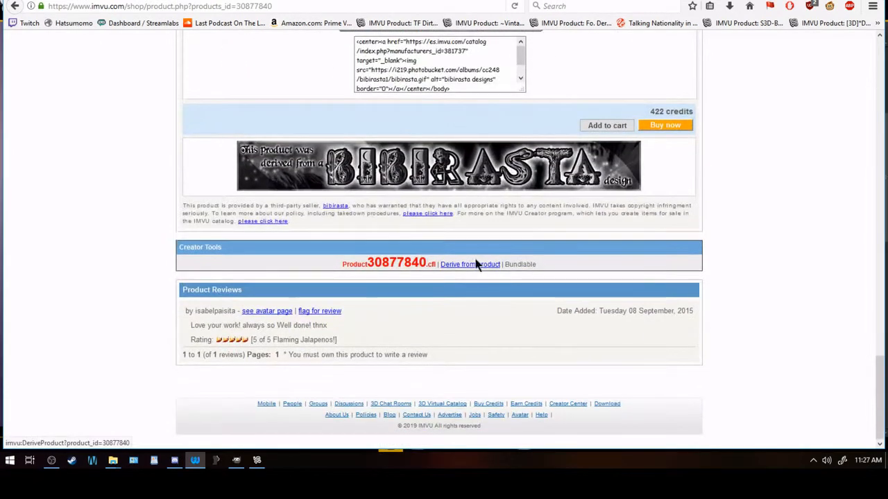
pyautogui.click(474, 270)
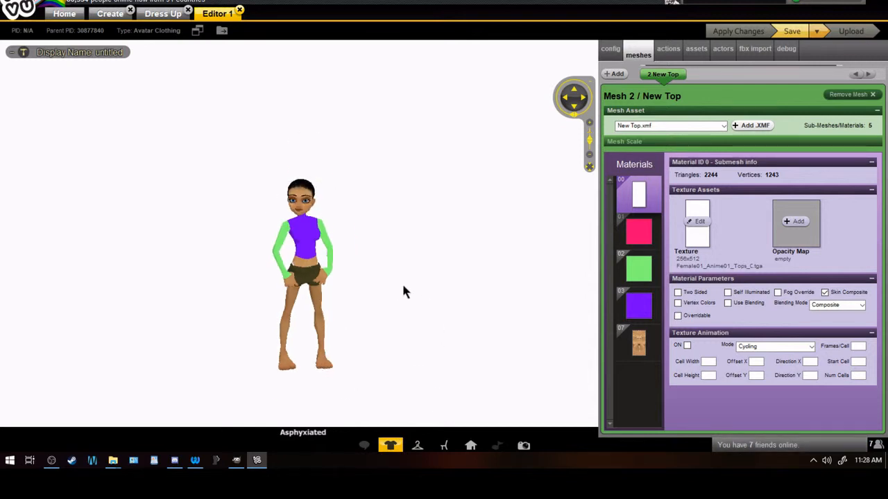
# Dress the preview avatar in a saved outfit that has black leggings with white lettering.
pyautogui.scroll(2, 398, 279)
pyautogui.scroll(2, 392, 275)
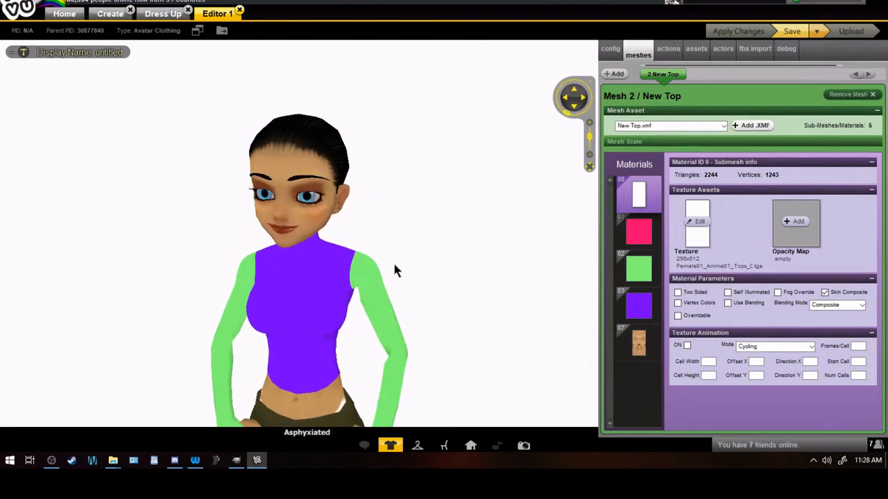
pyautogui.scroll(-2, 409, 270)
pyautogui.click(417, 445)
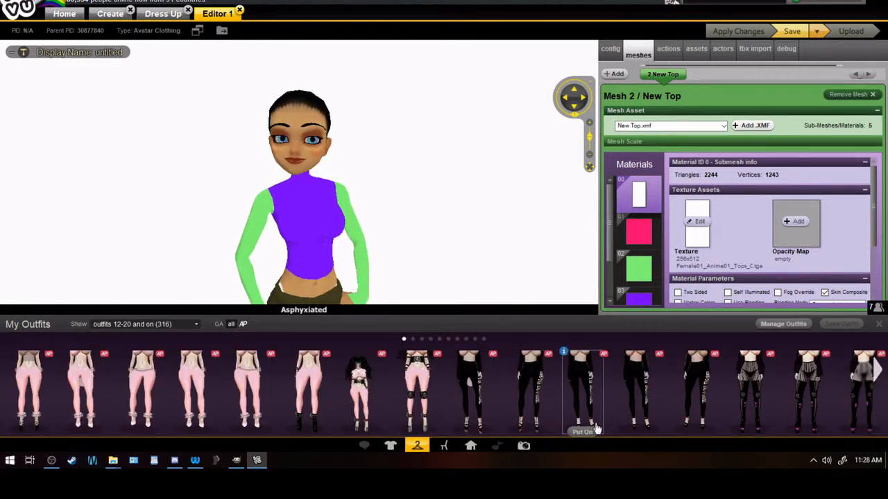
pyautogui.click(470, 432)
pyautogui.click(420, 446)
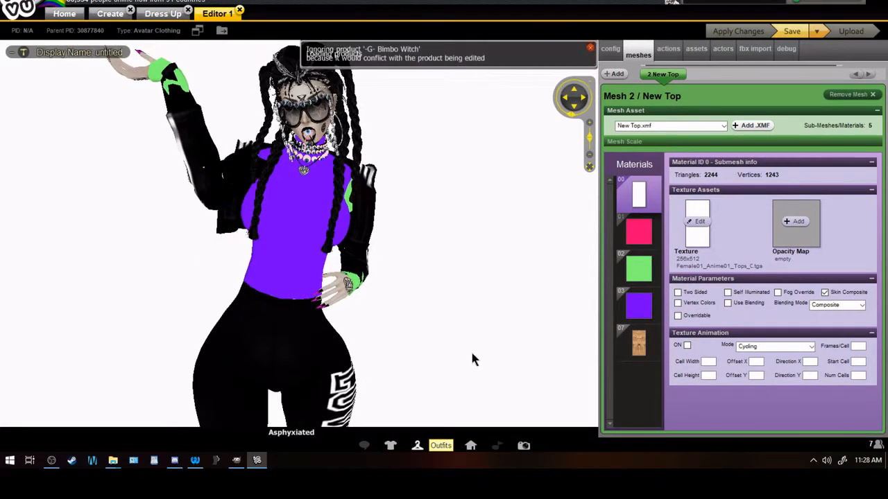
# Remove the long braided hair and the black jacket from the items the preview avatar is wearing.
pyautogui.click(391, 446)
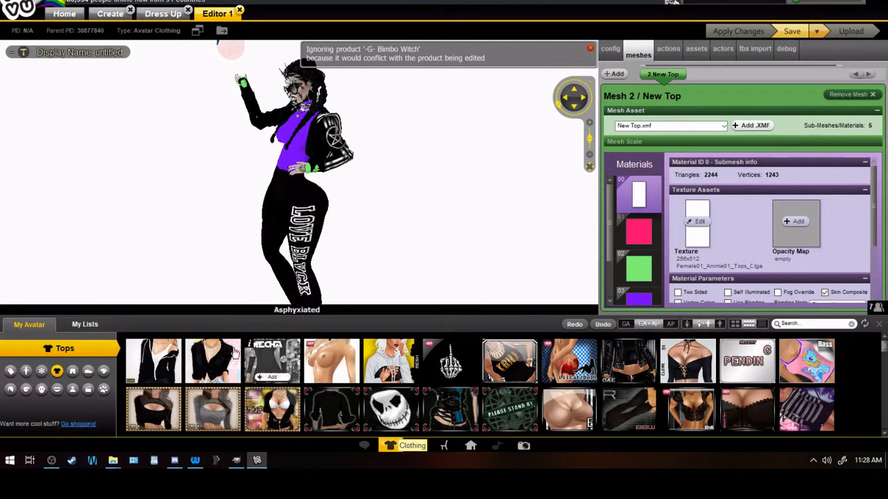
pyautogui.click(26, 371)
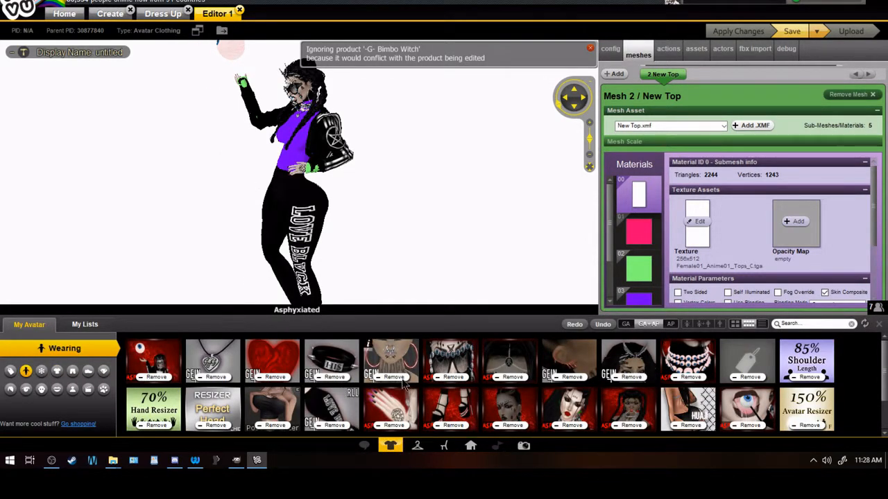
pyautogui.click(630, 425)
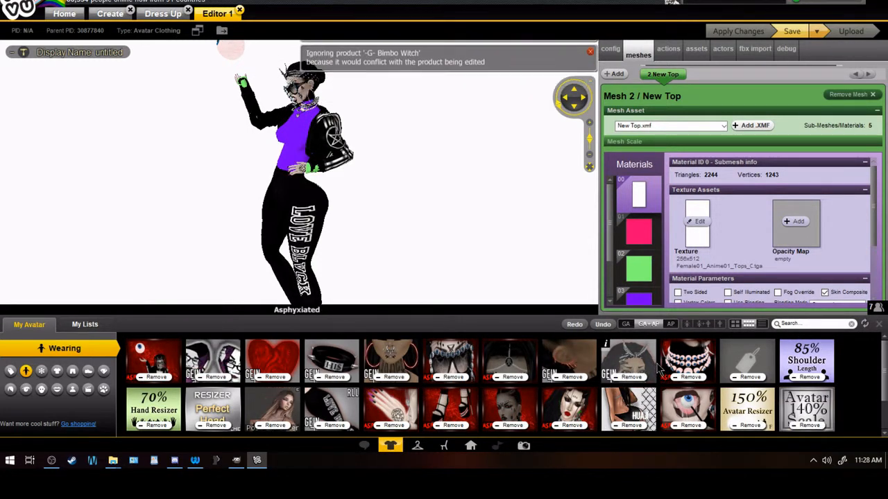
pyautogui.scroll(-1, 628, 369)
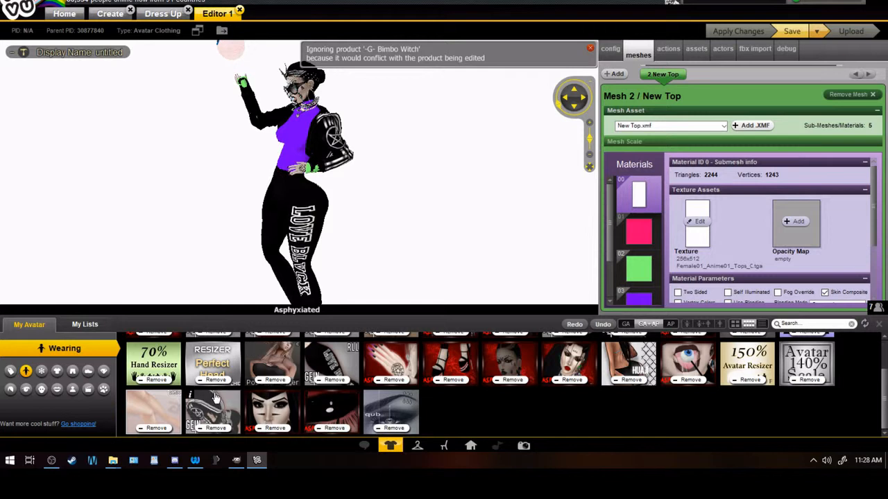
pyautogui.click(214, 412)
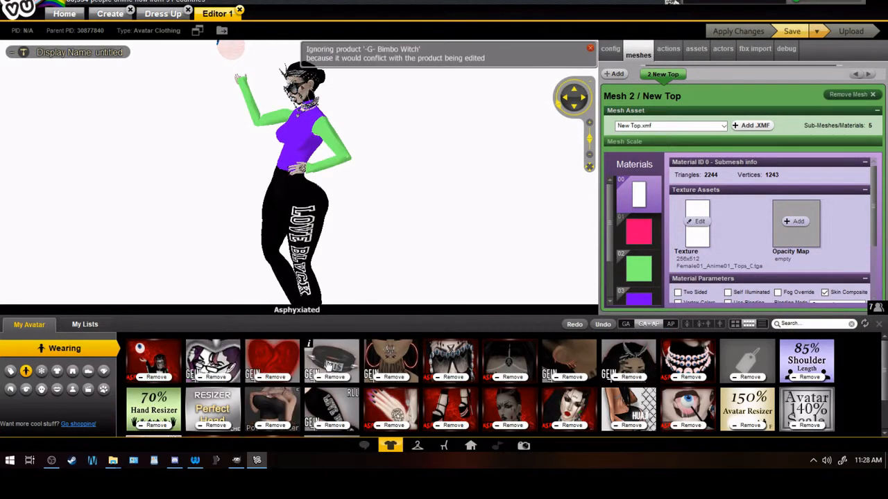
pyautogui.scroll(5, 444, 222)
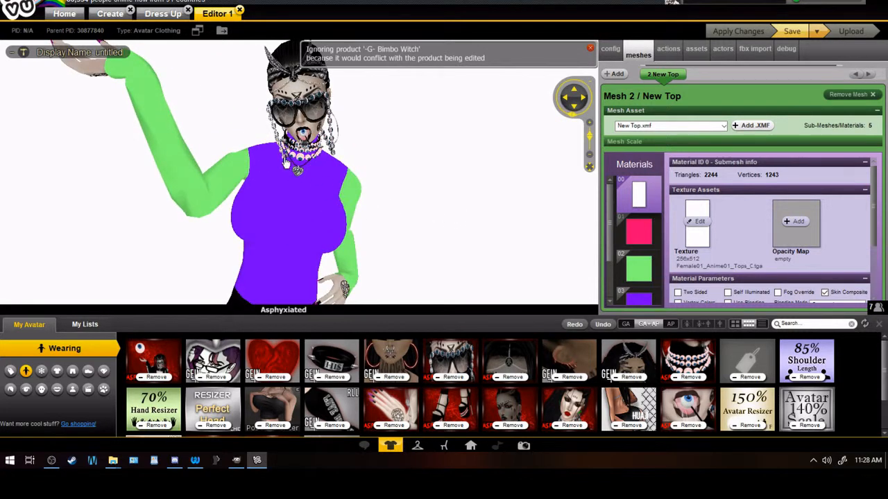
pyautogui.scroll(-5, 422, 215)
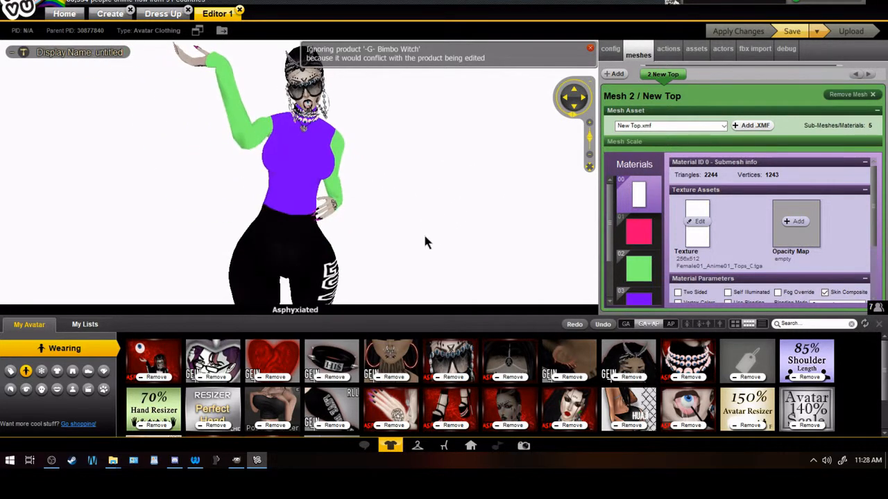
# Use an item from the owned avatars to put the preview in a standing pose, and inspect the top on it.
pyautogui.click(72, 389)
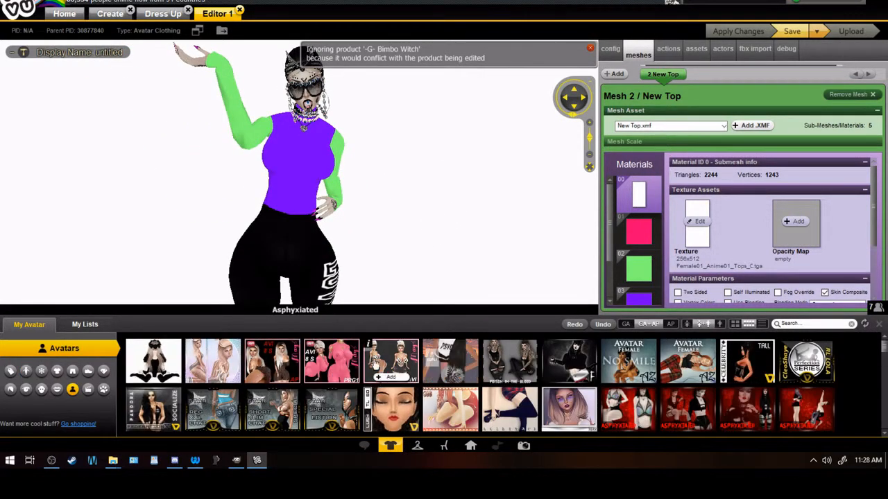
pyautogui.click(390, 445)
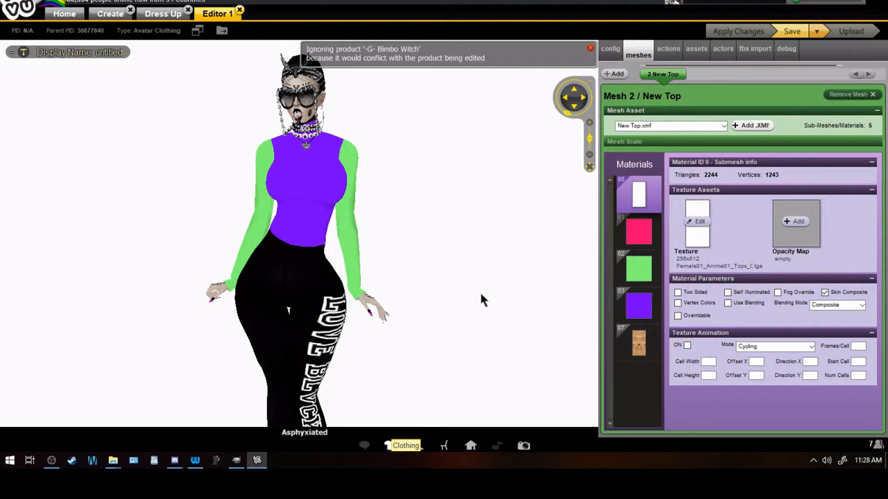
pyautogui.scroll(3, 499, 242)
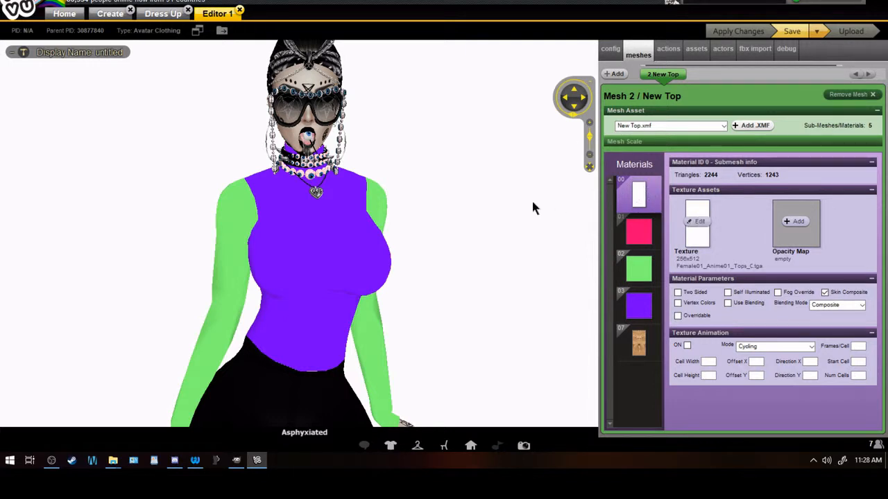
pyautogui.moveTo(532, 200); pyautogui.dragTo(430, 214)
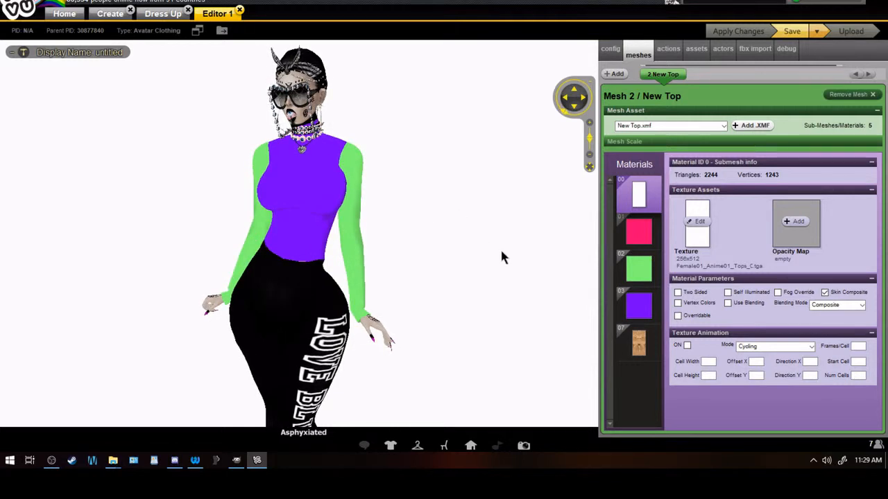
# Select purple material 03, and review the texture guidelines and wireframe maps on the product page in the browser.
pyautogui.click(629, 304)
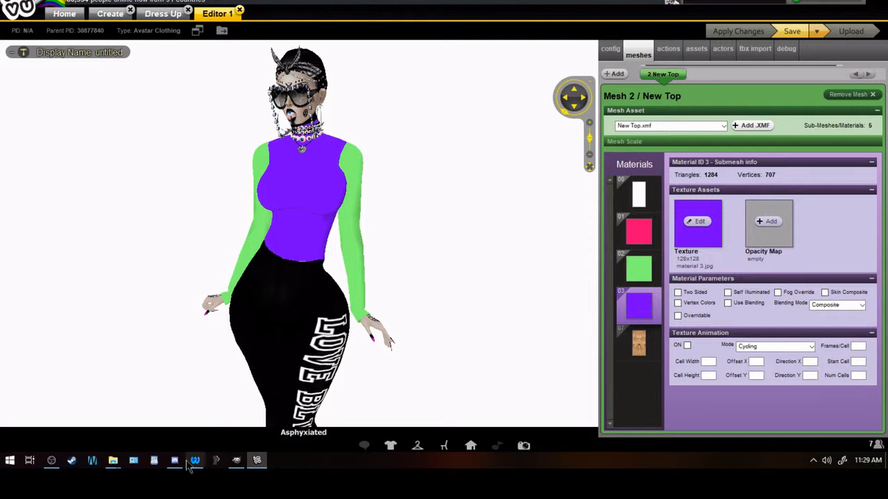
pyautogui.moveTo(193, 470)
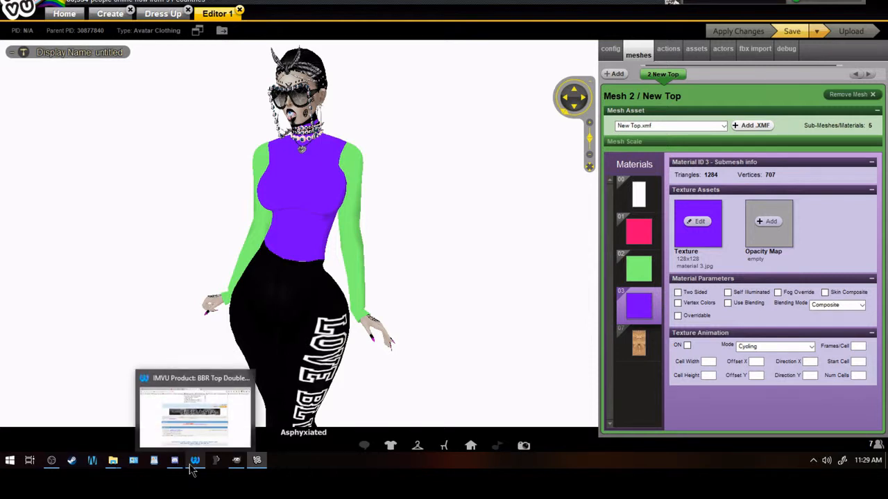
pyautogui.click(194, 469)
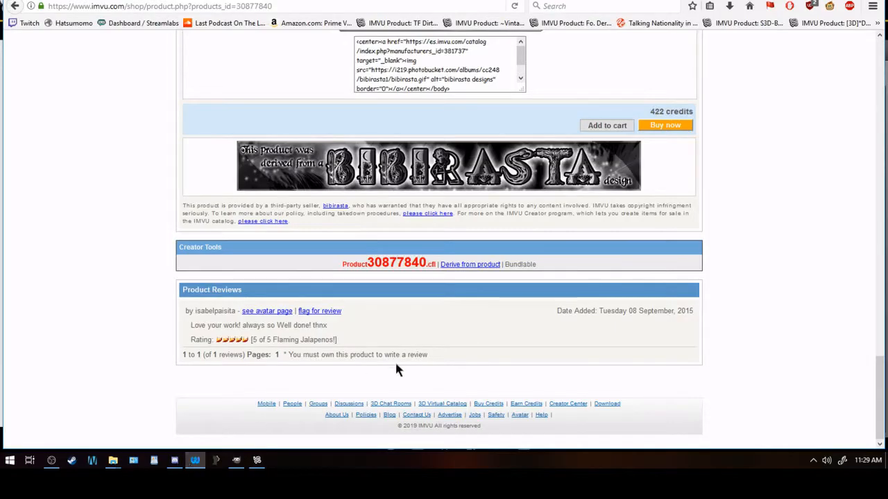
pyautogui.scroll(10, 395, 360)
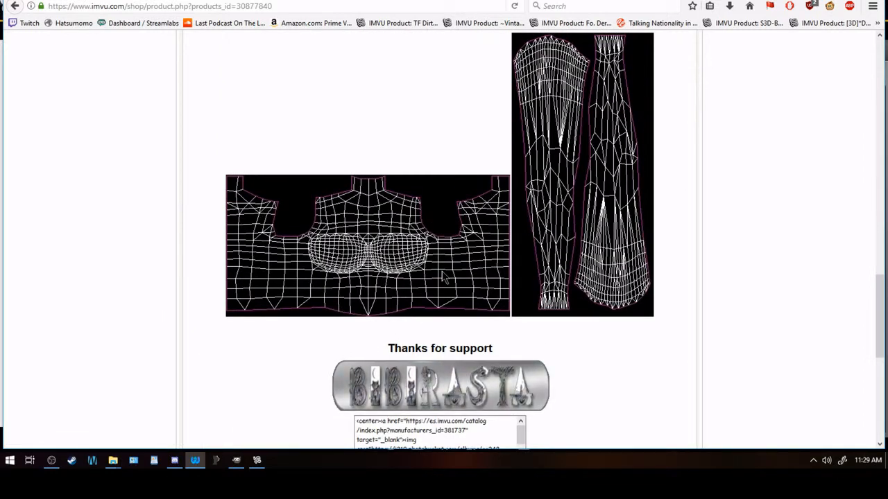
pyautogui.scroll(3, 443, 276)
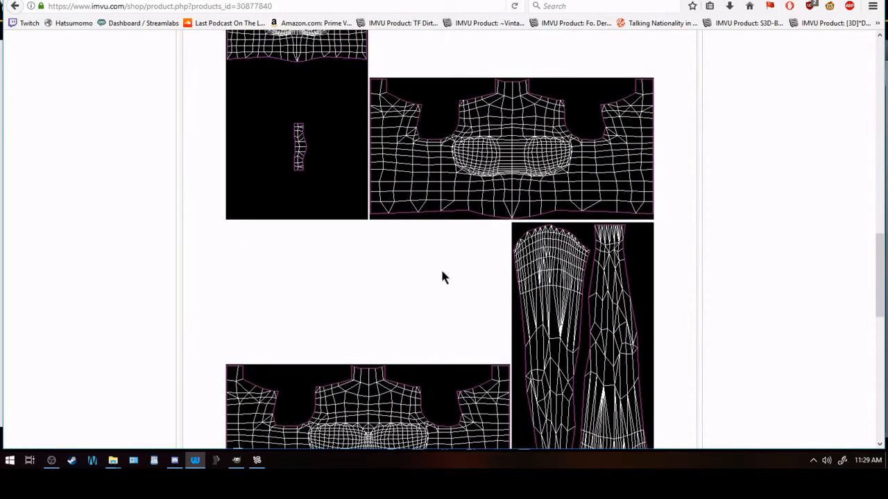
pyautogui.scroll(2, 443, 277)
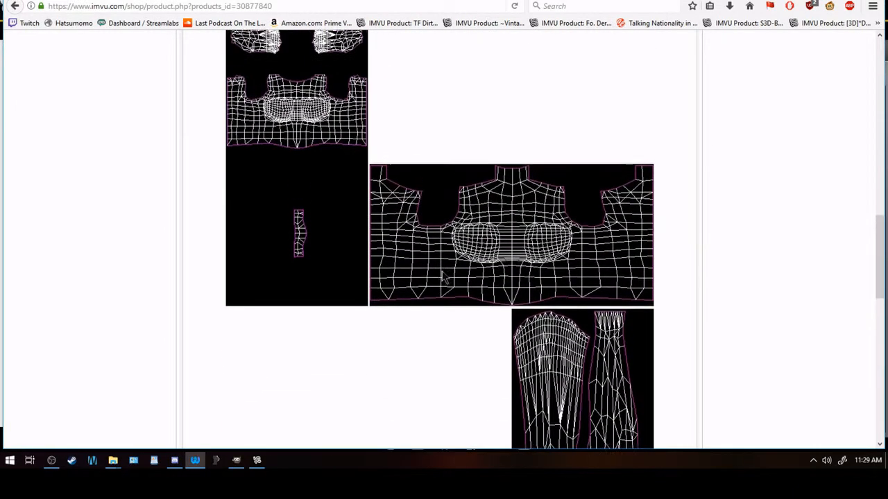
pyautogui.scroll(5, 442, 276)
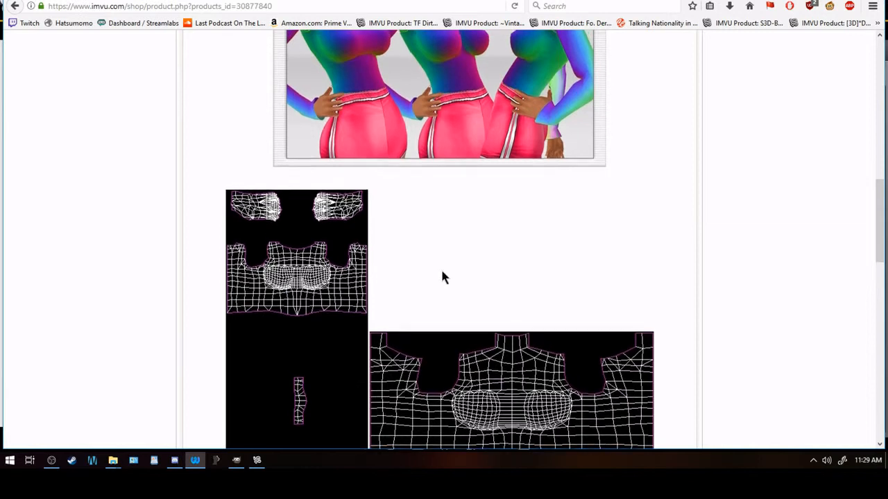
pyautogui.scroll(1, 442, 276)
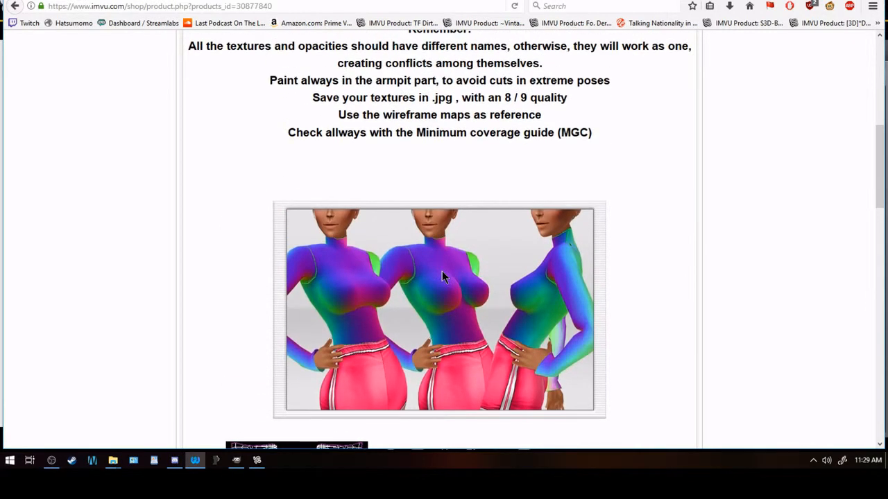
pyautogui.scroll(2, 442, 271)
pyautogui.scroll(2, 442, 276)
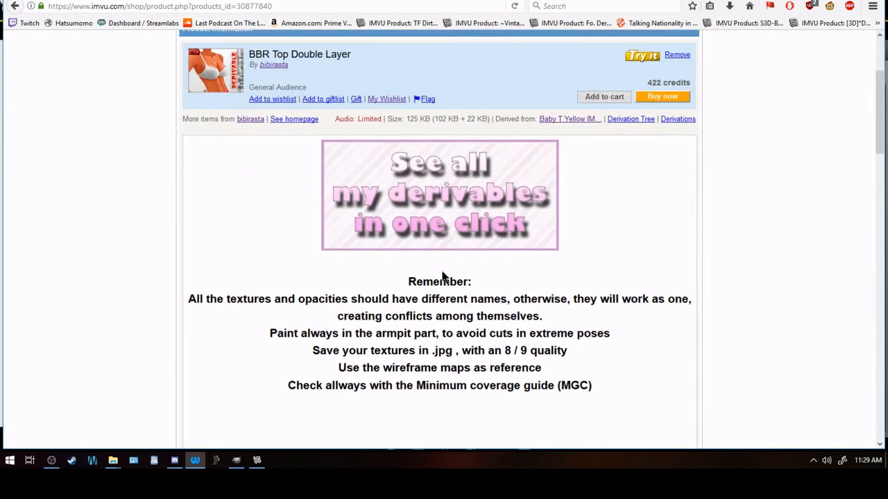
pyautogui.scroll(-8, 442, 276)
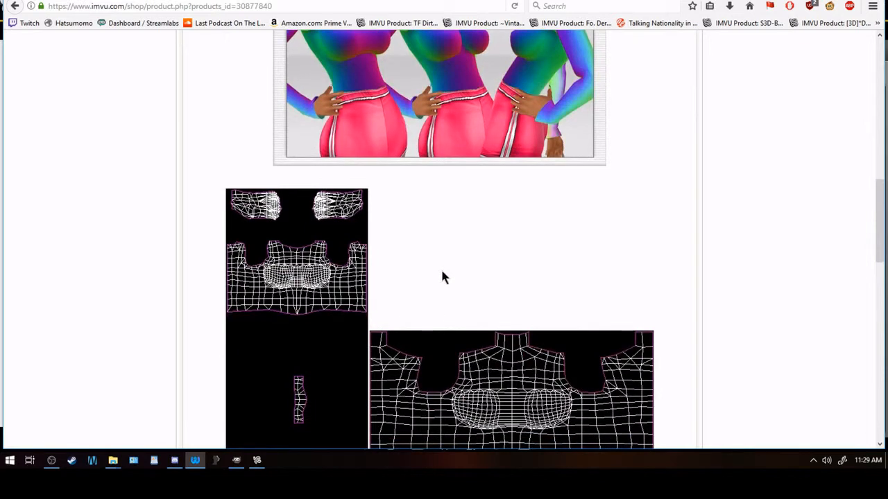
# Examine the wireframe maps on the product page and compare them with the top in the preview.
pyautogui.scroll(-1, 444, 277)
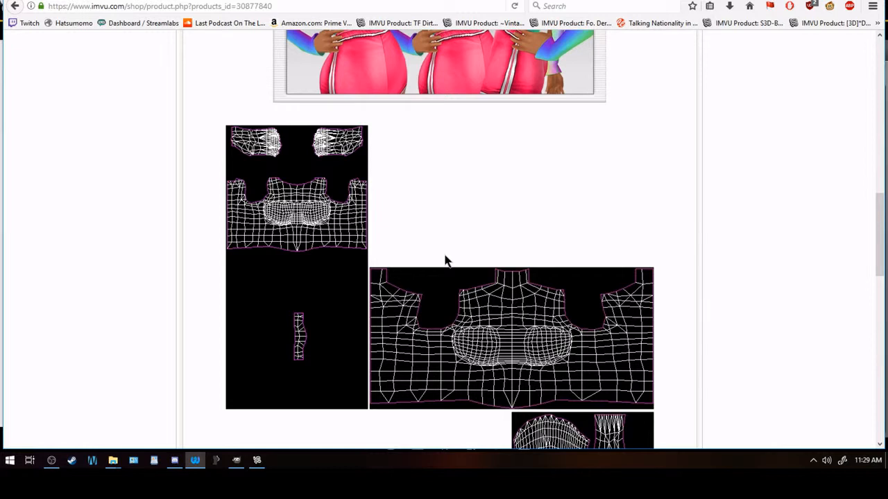
pyautogui.scroll(-5, 445, 259)
pyautogui.scroll(3, 444, 258)
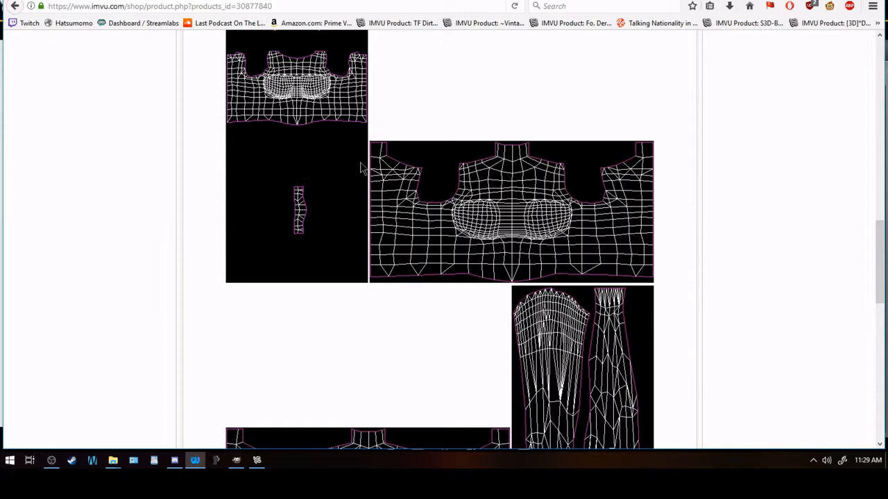
pyautogui.scroll(-3, 525, 200)
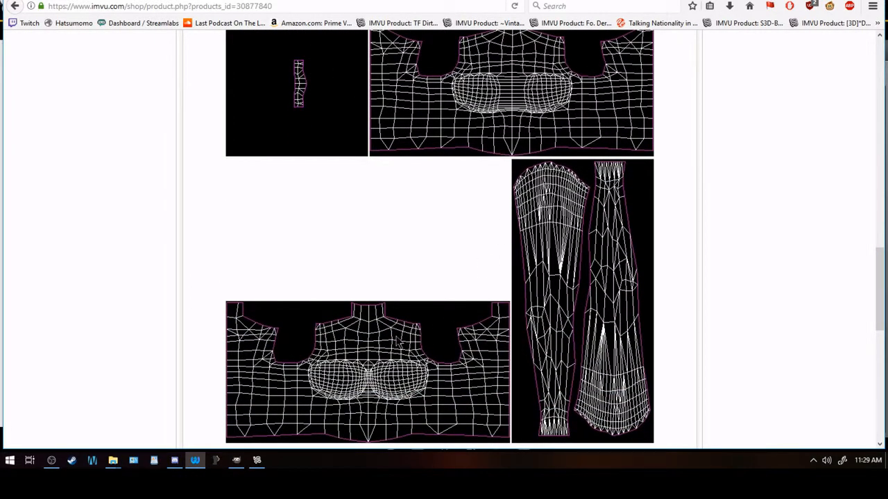
pyautogui.click(256, 460)
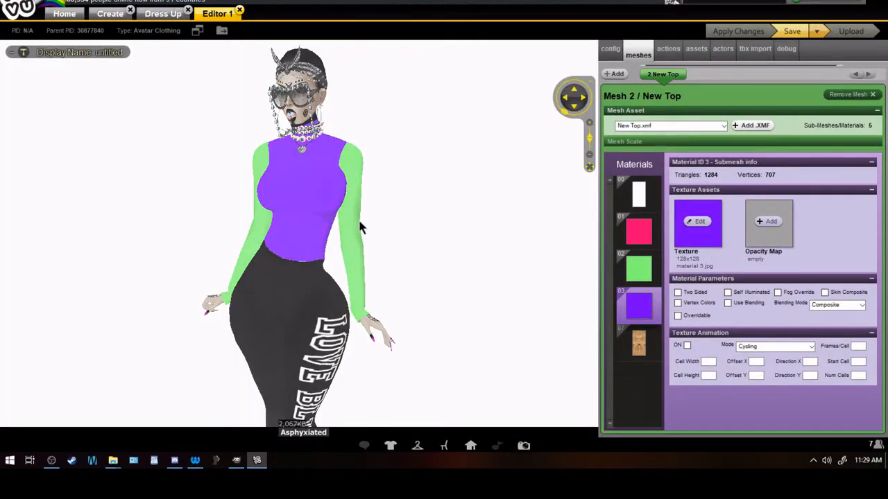
pyautogui.click(236, 460)
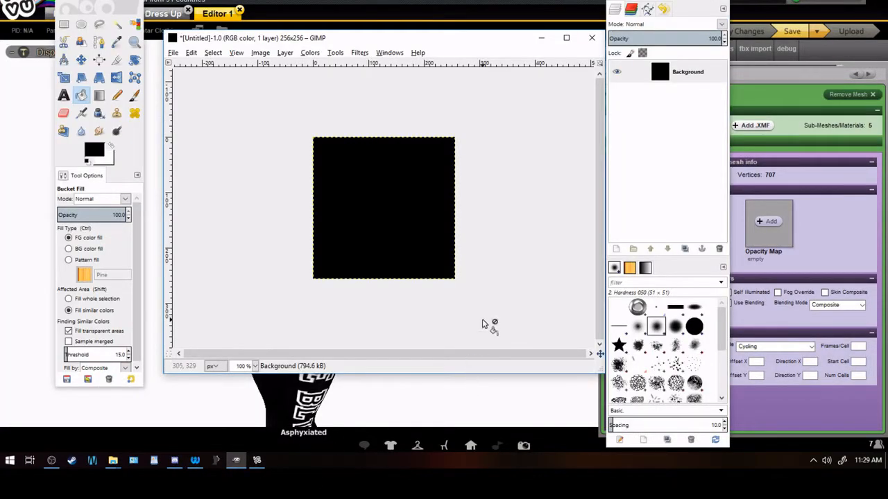
pyautogui.click(385, 390)
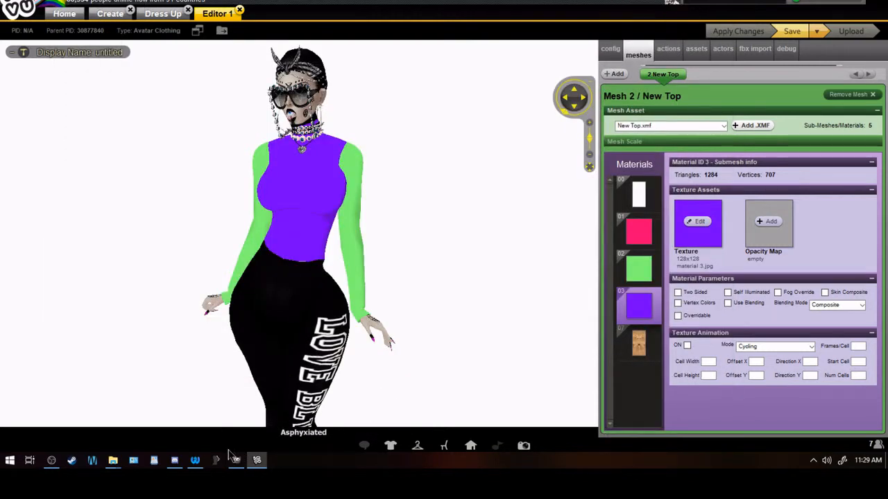
# Return to the product page in the browser and copy the wide torso wireframe map with the closely joined chest area.
pyautogui.click(195, 459)
pyautogui.scroll(3, 560, 298)
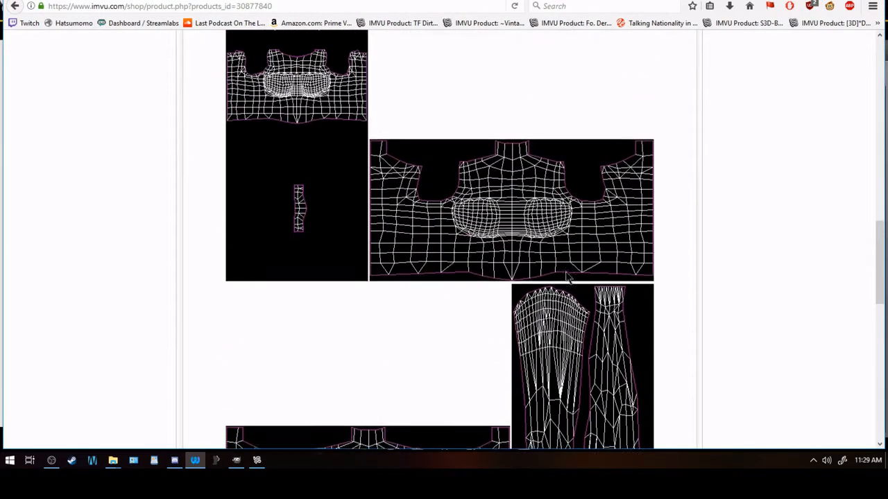
pyautogui.rightClick(515, 213)
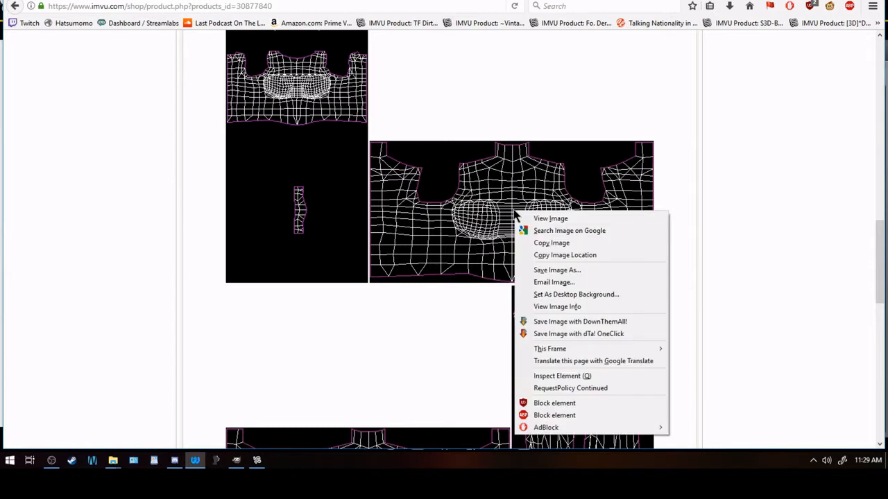
pyautogui.click(559, 246)
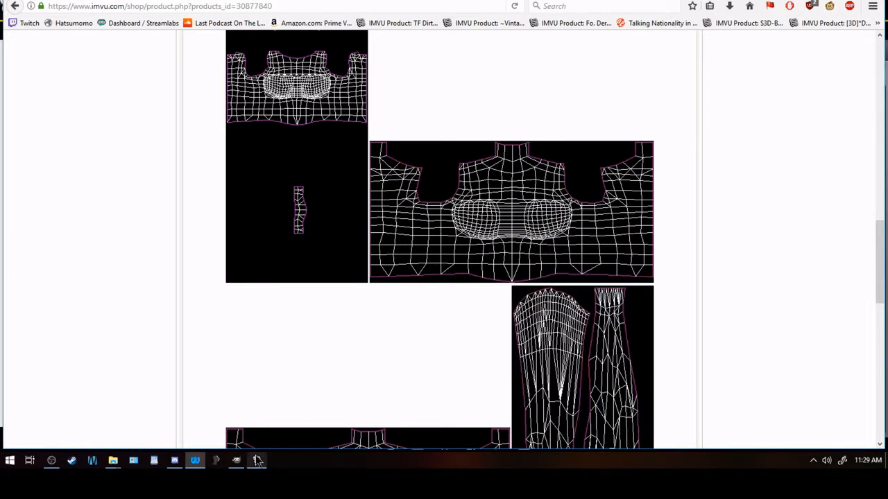
# Switch to GIMP, paste the copied wireframe map as a new image, and enlarge its window to show the whole map.
pyautogui.click(236, 460)
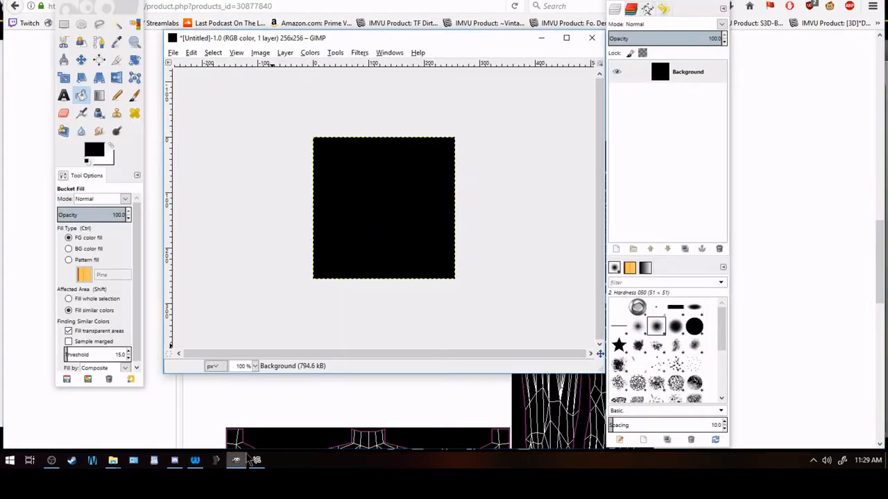
pyautogui.click(191, 54)
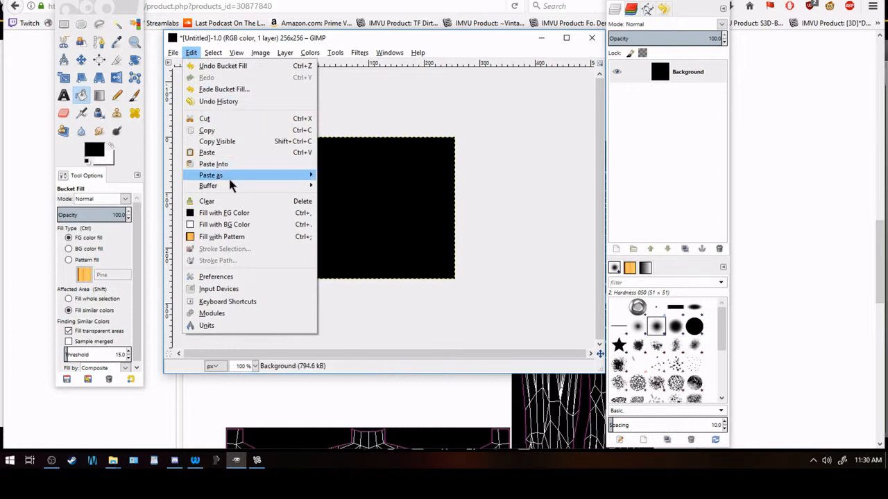
pyautogui.moveTo(232, 178)
pyautogui.click(347, 176)
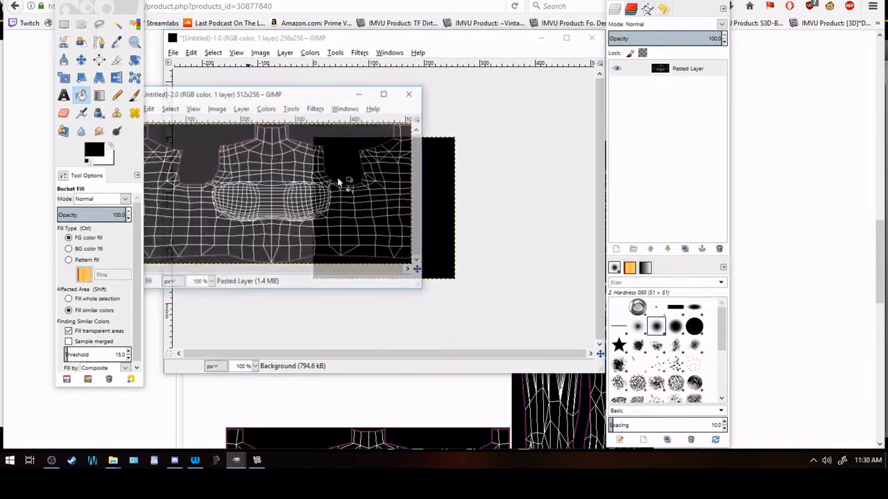
pyautogui.moveTo(307, 100); pyautogui.dragTo(452, 118)
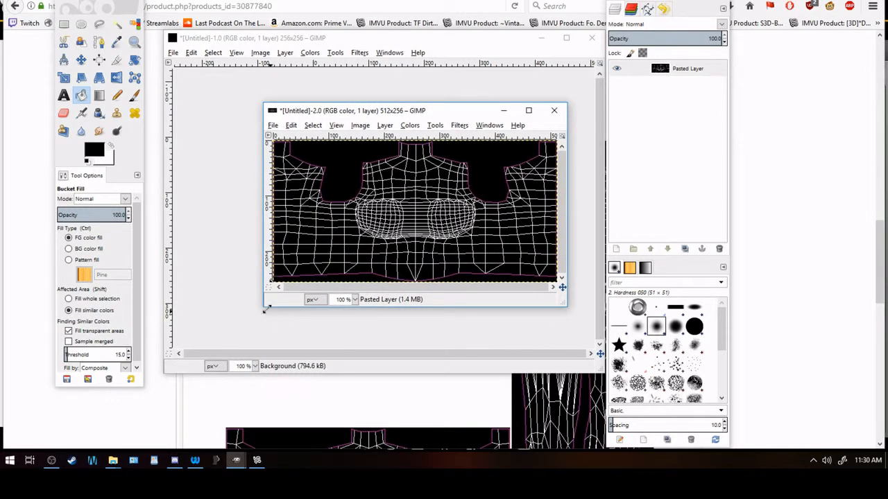
pyautogui.moveTo(264, 306); pyautogui.dragTo(226, 342)
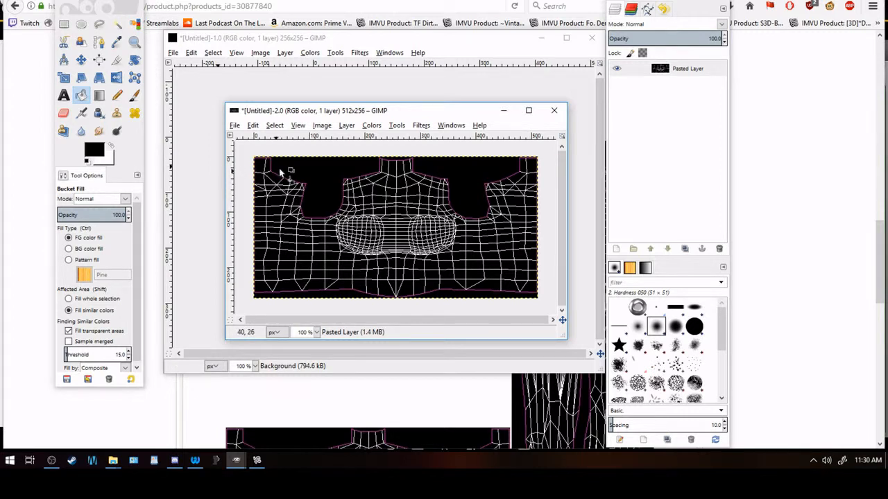
# Add a transparent 512 × 256 px layer above the wireframe and swap the colors so white is the foreground.
pyautogui.click(611, 248)
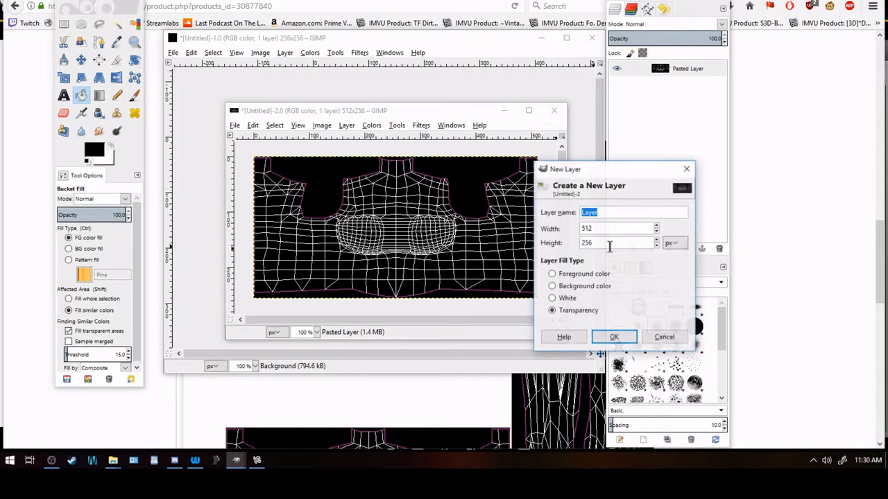
pyautogui.click(613, 338)
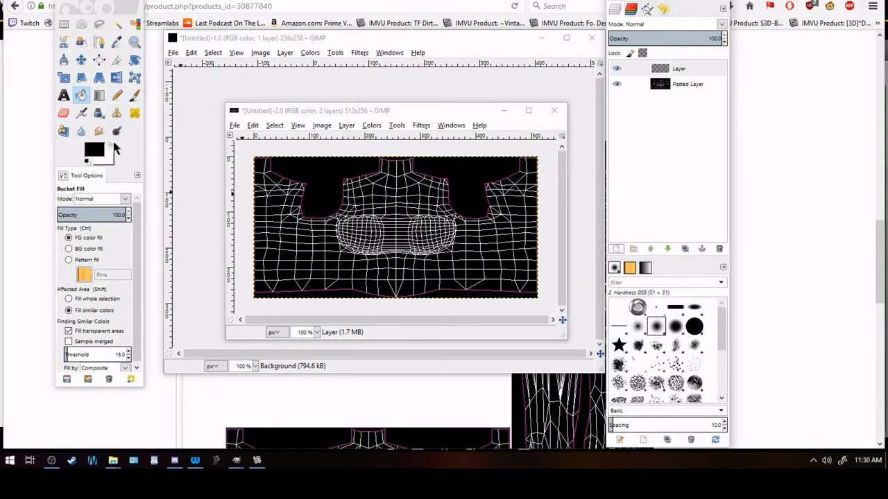
pyautogui.click(113, 147)
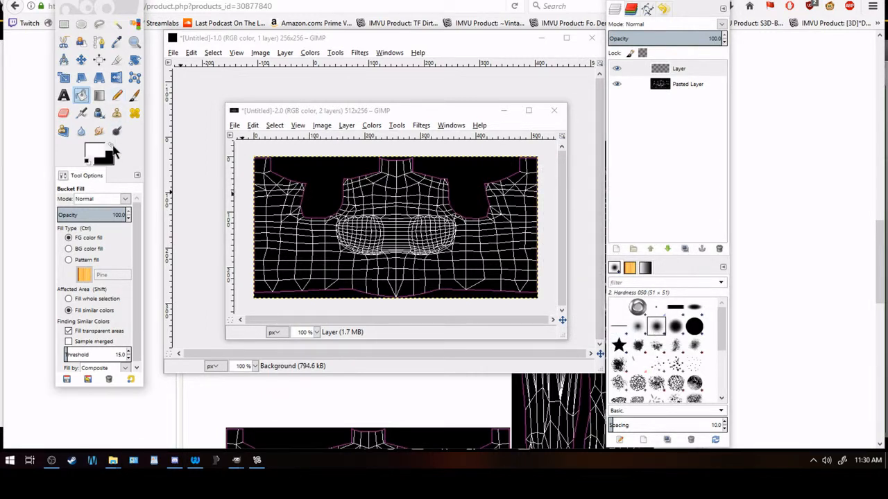
# Select a horizontal band about 563 × 65 px across the chest and fill it with the white foreground color.
pyautogui.click(65, 25)
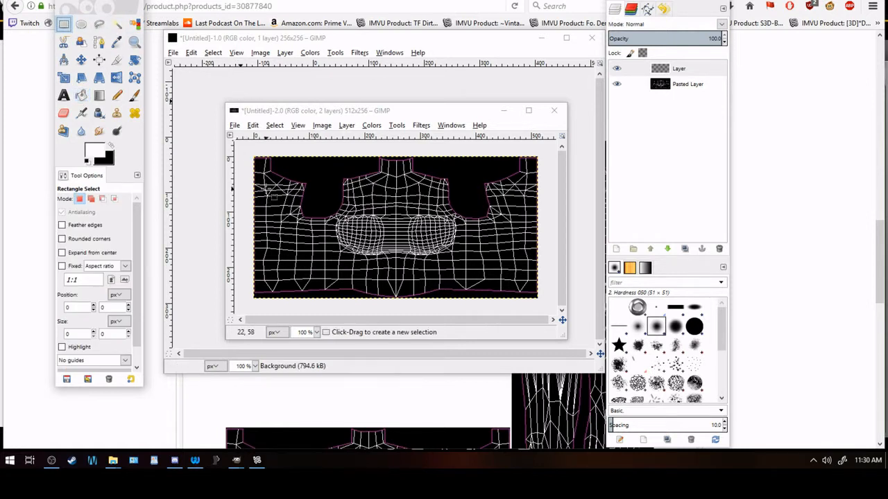
pyautogui.moveTo(242, 225); pyautogui.dragTo(554, 260)
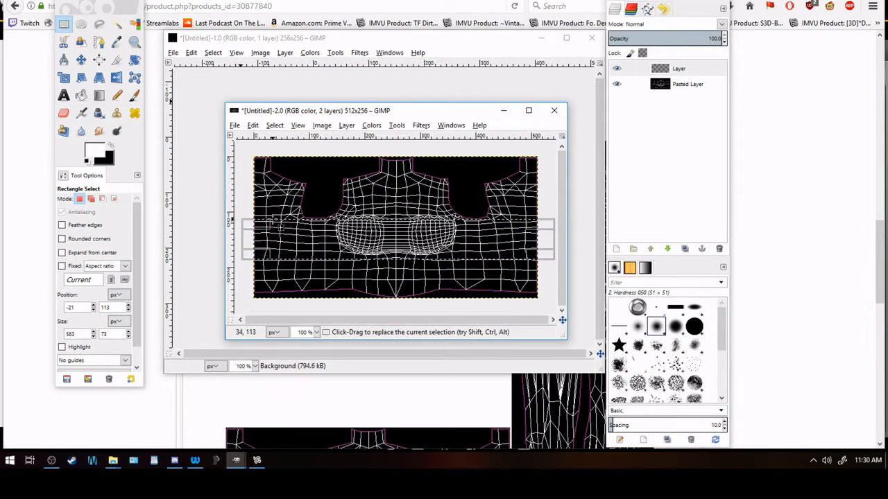
pyautogui.moveTo(395, 221); pyautogui.dragTo(395, 230)
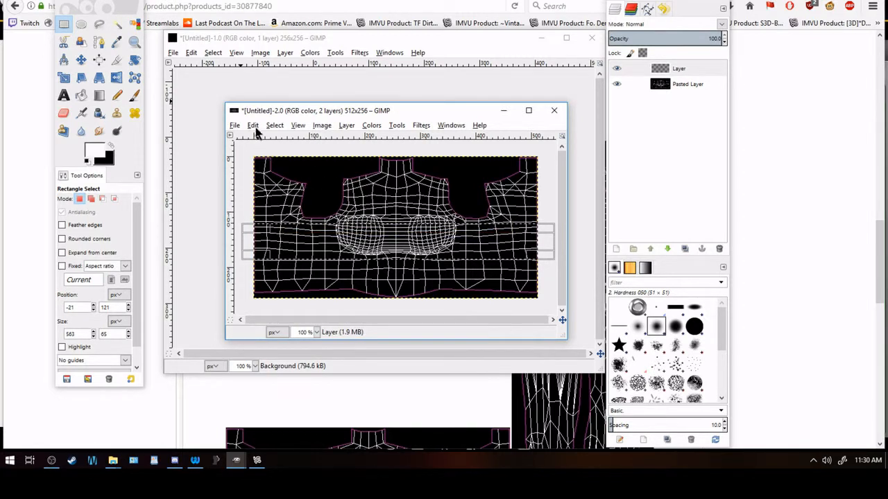
pyautogui.click(253, 126)
pyautogui.click(288, 277)
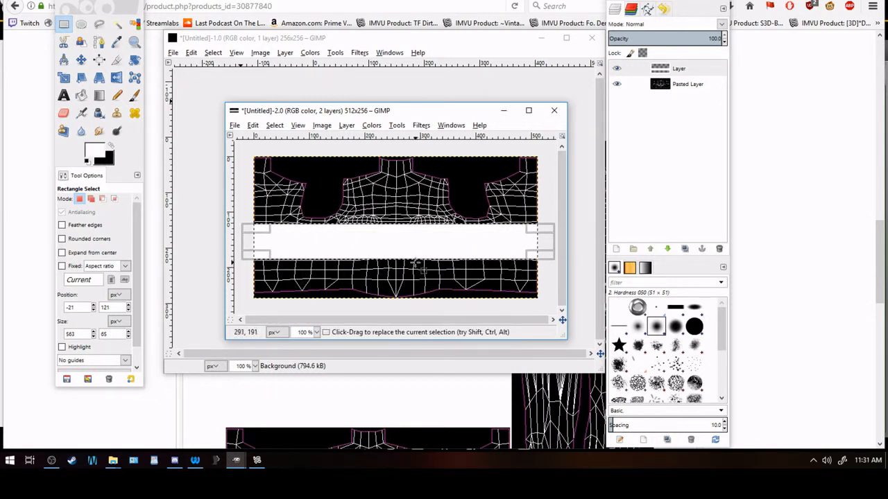
# Extend the band selection downward to about 104 px high and fill it with white to lengthen the top.
pyautogui.moveTo(404, 256); pyautogui.dragTo(405, 283)
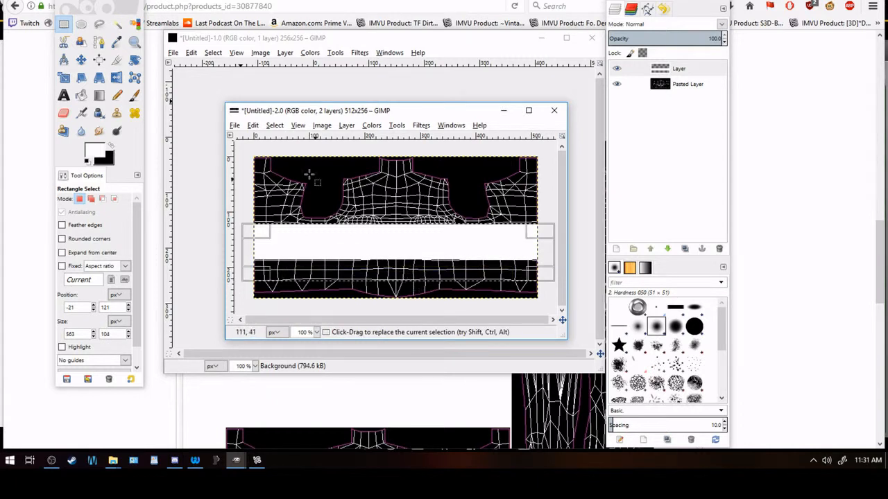
pyautogui.click(253, 126)
pyautogui.click(291, 285)
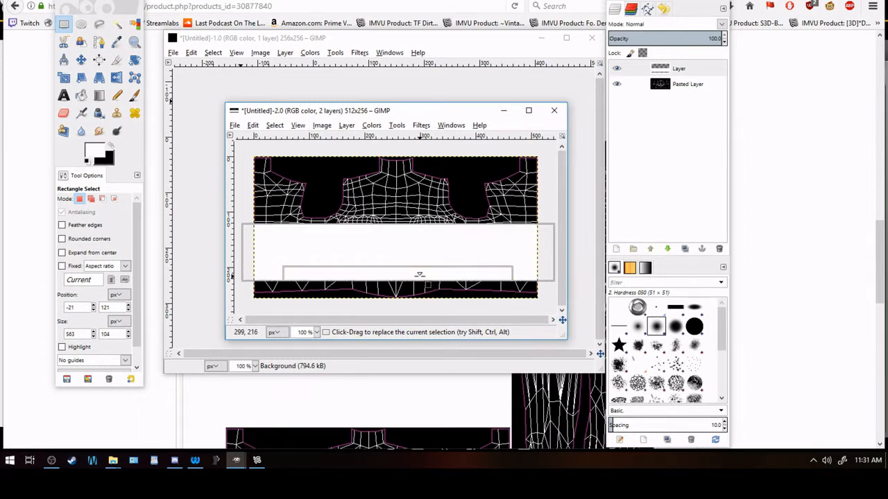
pyautogui.moveTo(419, 274)
pyautogui.mouseDown()
pyautogui.moveTo(419, 286)
pyautogui.moveTo(422, 274)
pyautogui.mouseUp()
# On a new transparent layer, fill a vertical strap about 10 × 126 px in white beside the front armhole, at position 180, 34.
pyautogui.moveTo(354, 168); pyautogui.dragTo(361, 238)
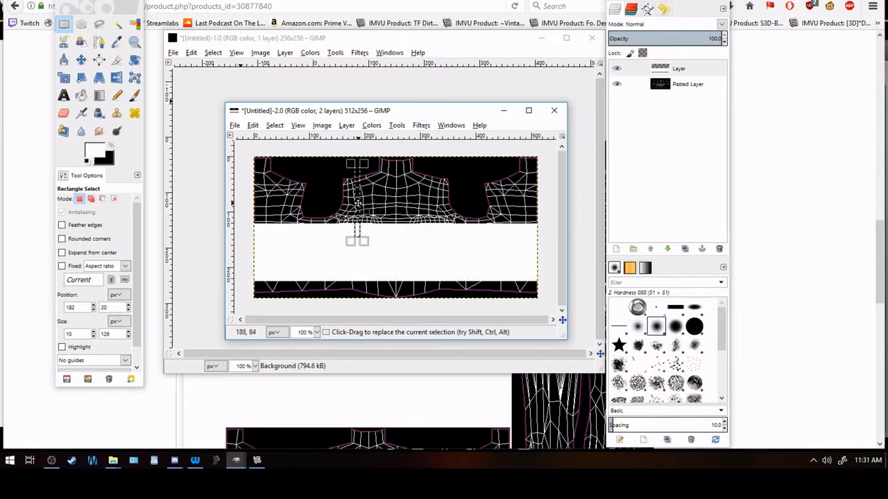
pyautogui.click(616, 248)
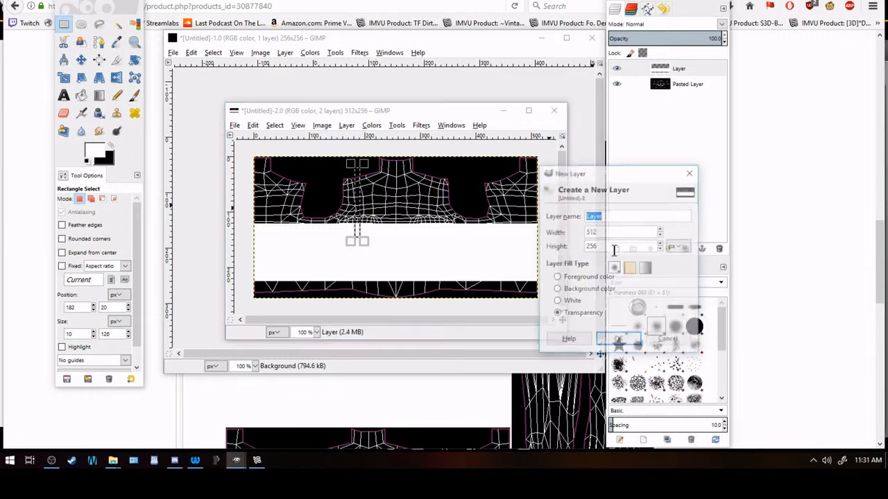
pyautogui.click(619, 340)
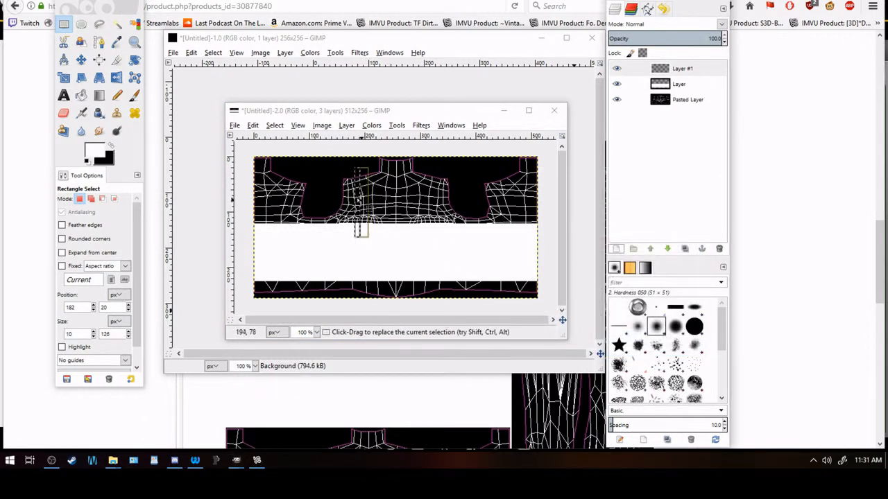
pyautogui.moveTo(358, 199); pyautogui.dragTo(359, 200)
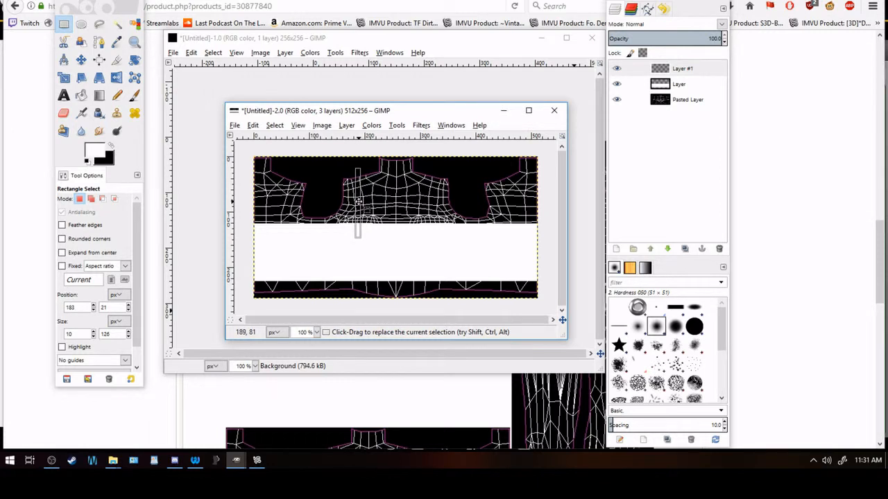
pyautogui.moveTo(358, 201)
pyautogui.mouseDown()
pyautogui.moveTo(377, 194)
pyautogui.moveTo(289, 210)
pyautogui.moveTo(363, 214)
pyautogui.moveTo(272, 212)
pyautogui.moveTo(357, 209)
pyautogui.mouseUp()
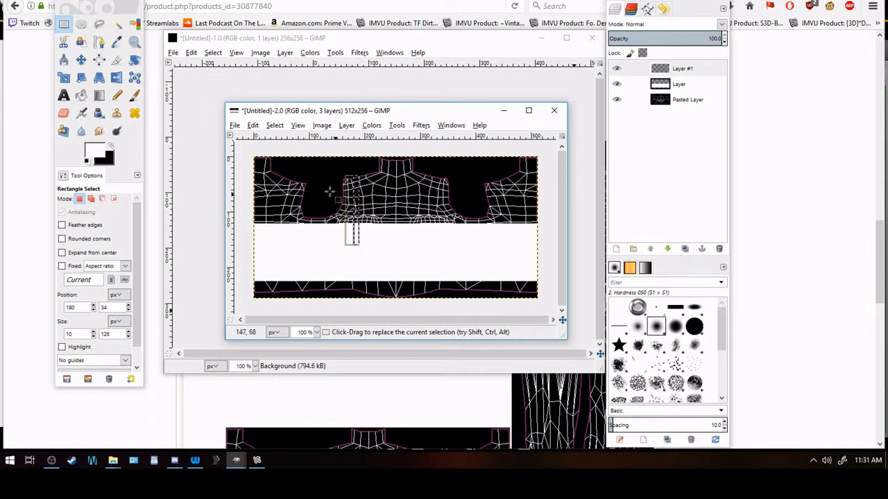
pyautogui.click(257, 126)
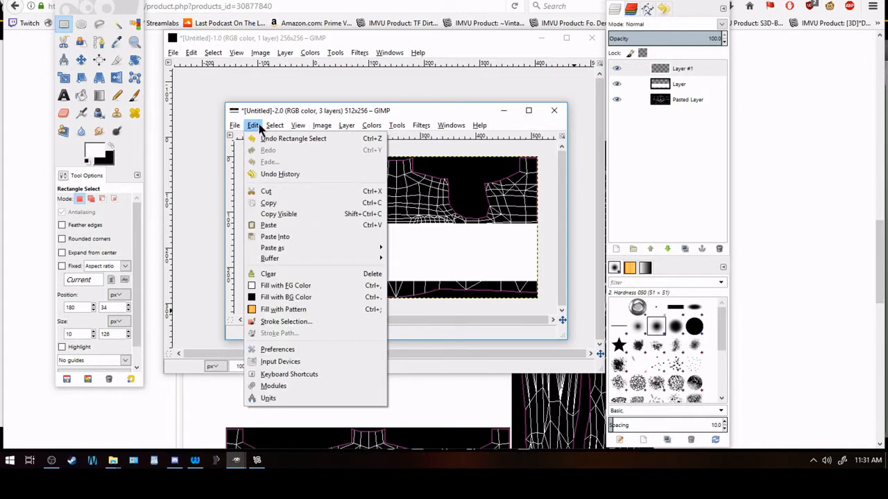
pyautogui.click(305, 285)
# Move the strap selection to the back panel at position 67, 38 and fill it with white.
pyautogui.moveTo(355, 208); pyautogui.dragTo(293, 212)
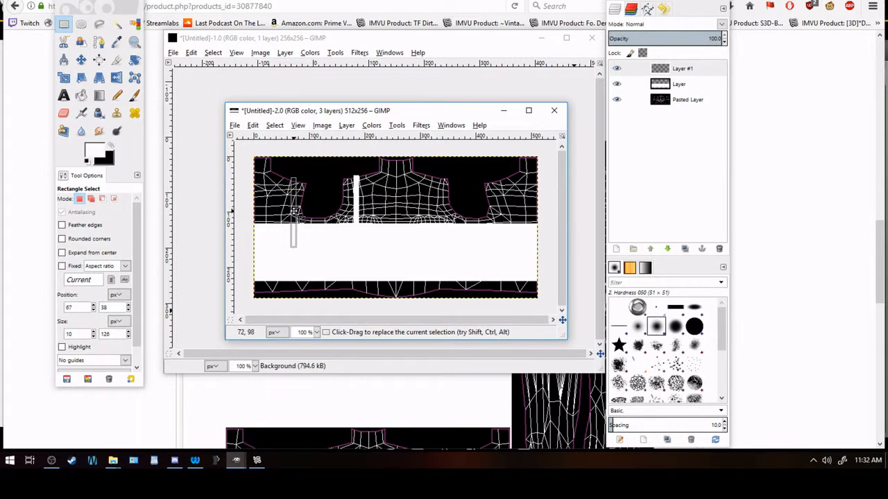
pyautogui.click(275, 125)
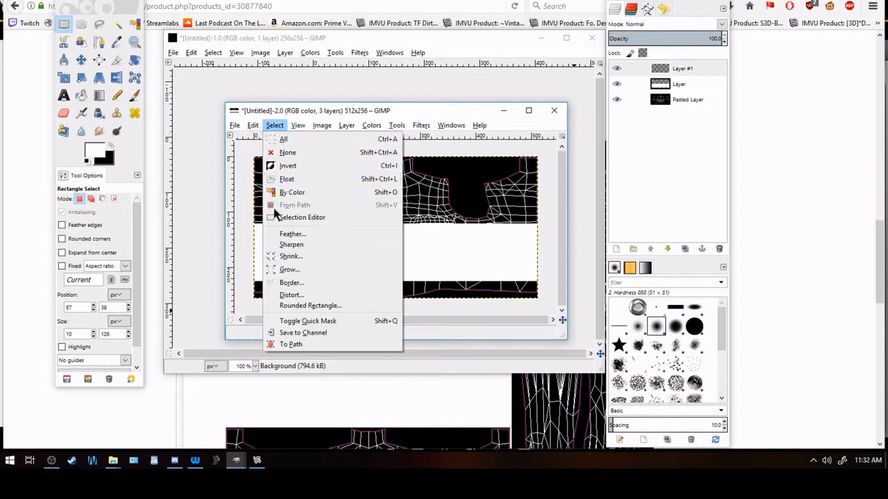
pyautogui.moveTo(253, 125)
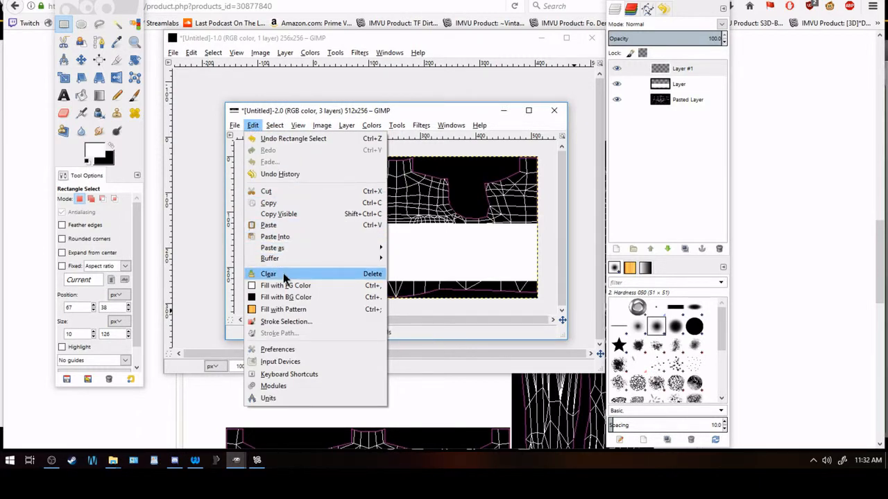
pyautogui.click(286, 297)
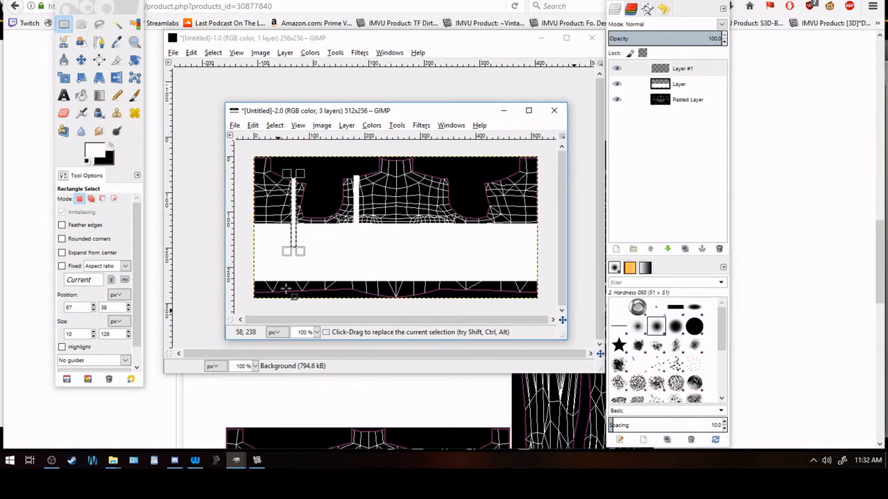
# Add another transparent layer directly above the pasted wireframe layer.
pyautogui.click(671, 100)
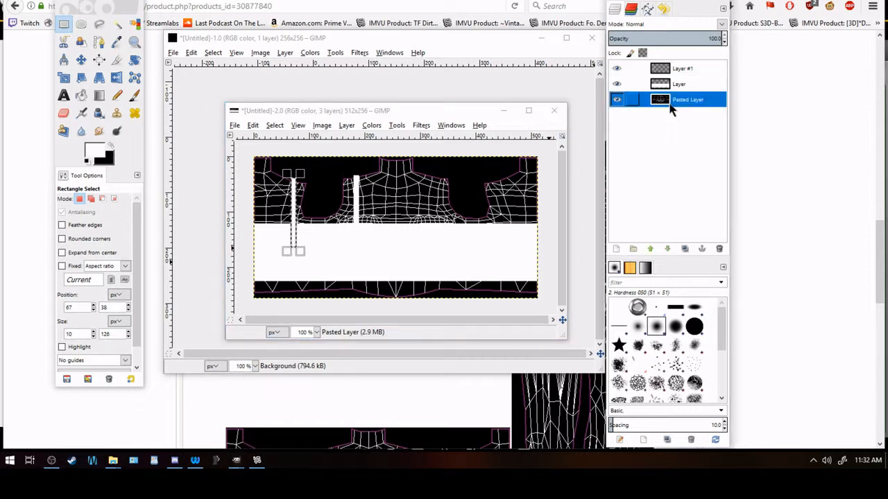
pyautogui.click(617, 249)
pyautogui.click(626, 338)
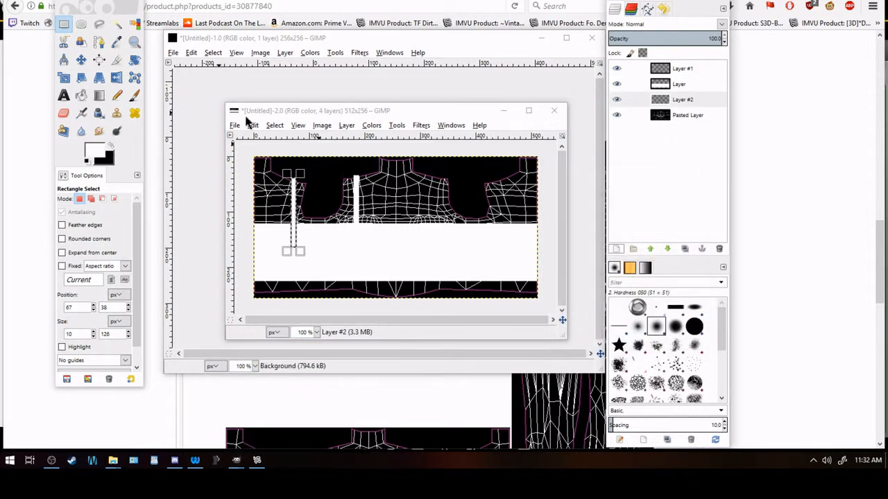
# Clear the selection and fill the new layer above the wireframe with black to form the opacity map's background.
pyautogui.click(275, 125)
pyautogui.click(285, 151)
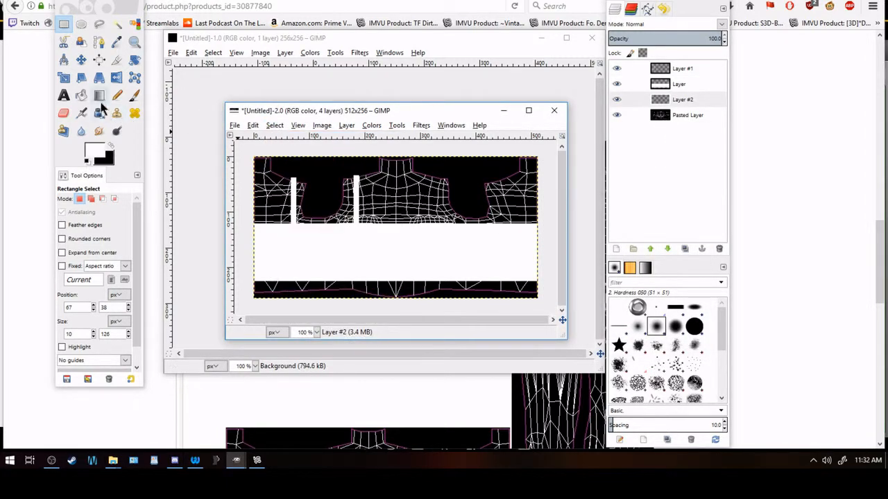
pyautogui.click(82, 95)
pyautogui.click(110, 146)
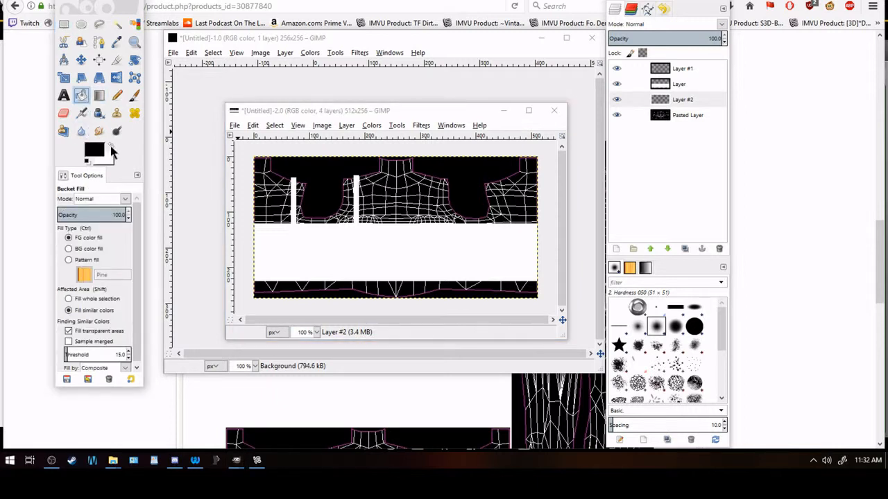
pyautogui.click(275, 174)
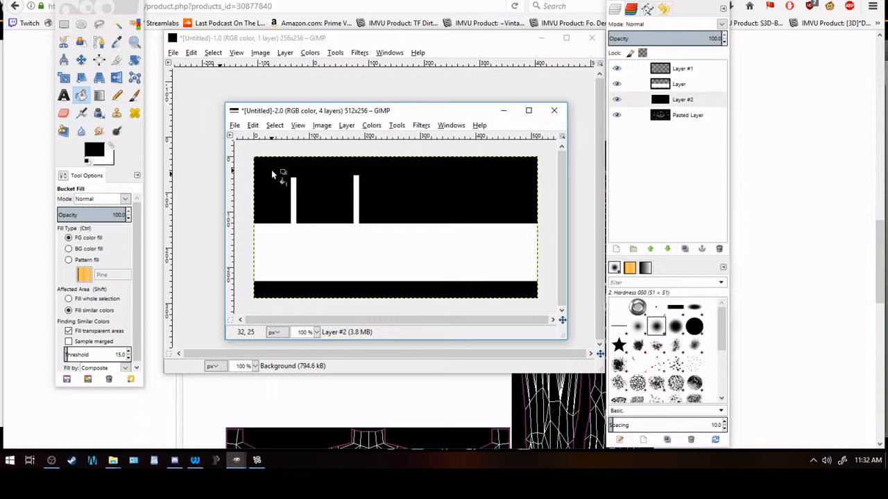
# Export the opacity map as Tanktopopacity.png to the Imvu Tutorials folder with the default PNG options.
pyautogui.click(235, 126)
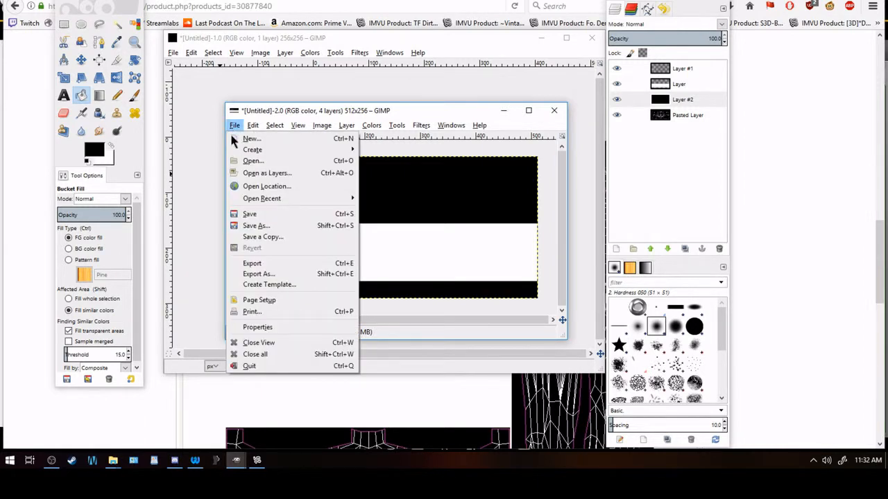
pyautogui.click(269, 276)
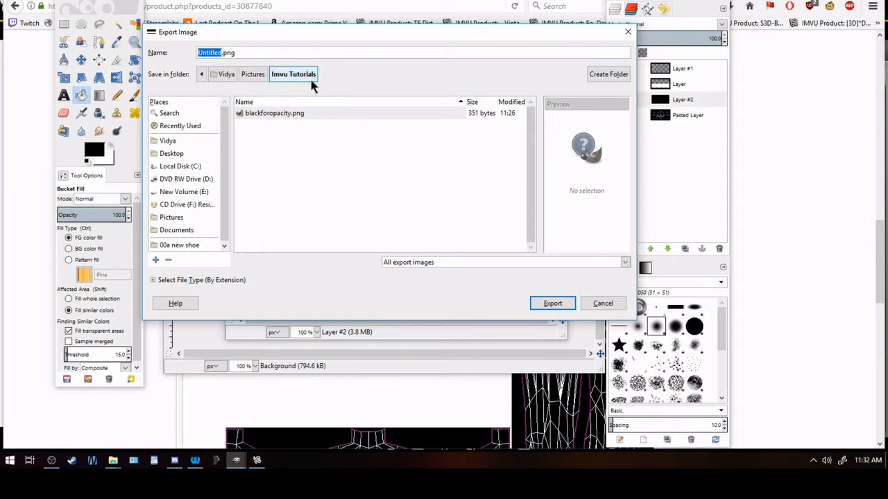
pyautogui.write('Tanktopopacity')
pyautogui.press('Return')
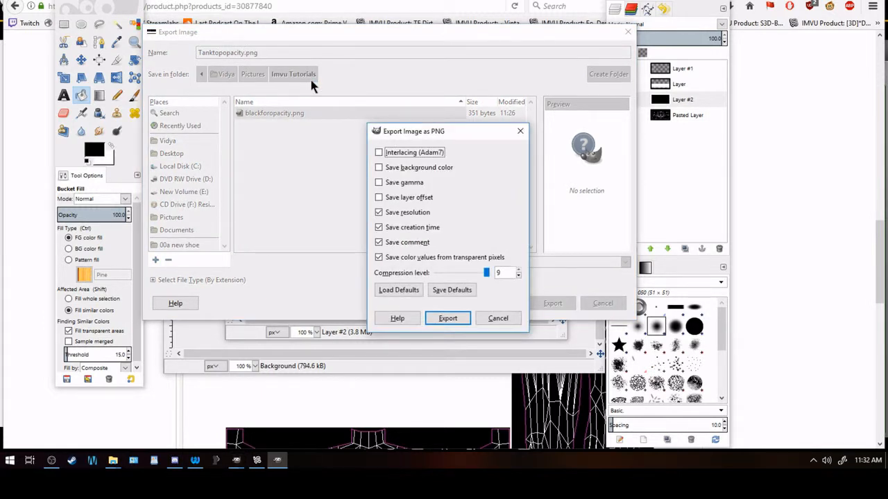
pyautogui.click(460, 317)
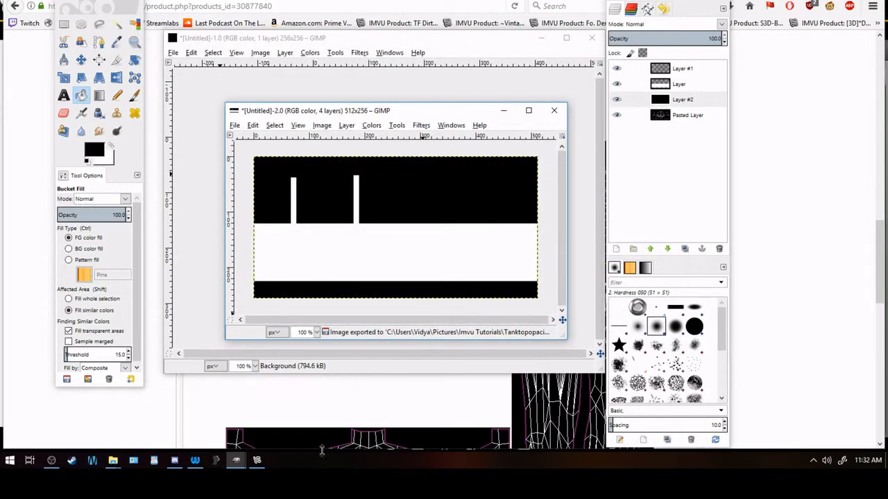
# Switch to the IMVU editor and examine materials 00, 01 and 02 of the New Top mesh against the avatar.
pyautogui.click(257, 461)
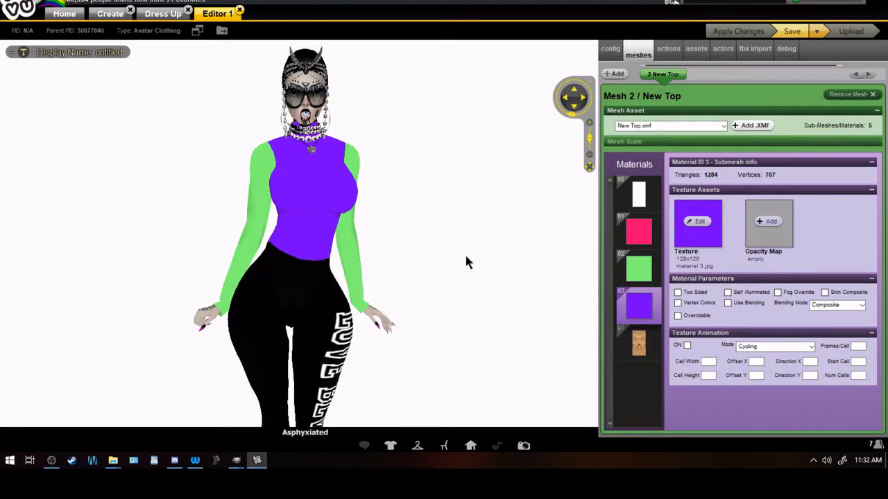
pyautogui.click(638, 208)
pyautogui.click(641, 241)
pyautogui.click(639, 278)
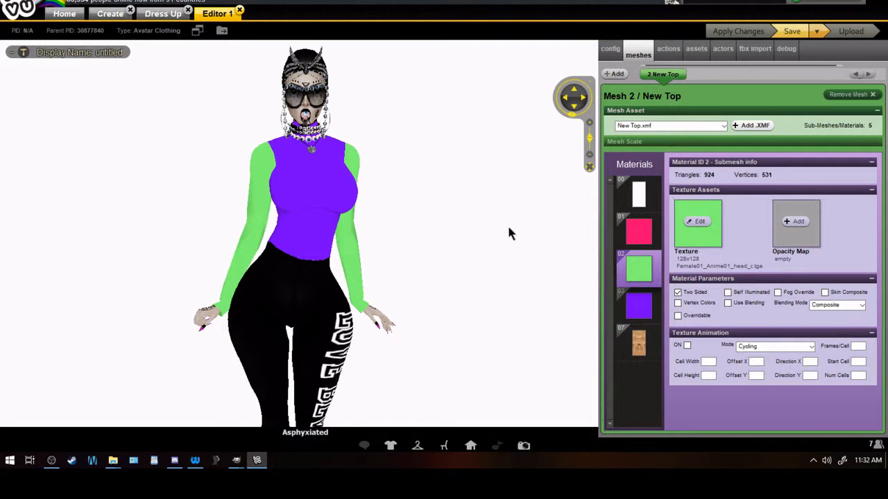
pyautogui.moveTo(508, 227)
pyautogui.mouseDown()
pyautogui.moveTo(457, 250)
pyautogui.moveTo(414, 236)
pyautogui.moveTo(465, 231)
pyautogui.moveTo(505, 245)
pyautogui.mouseUp()
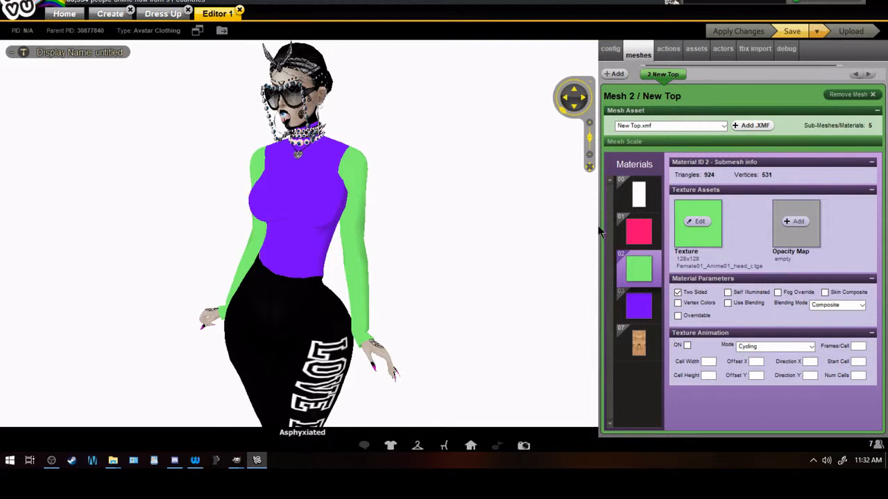
# Add blackforopacity from Pictures > Imvu Tutorials as material 00's opacity map and apply the changes.
pyautogui.click(639, 201)
pyautogui.click(788, 222)
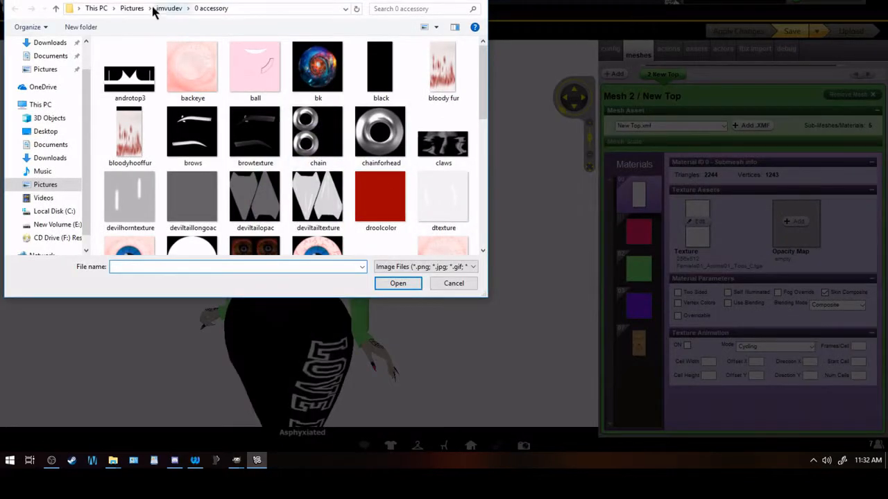
pyautogui.click(161, 9)
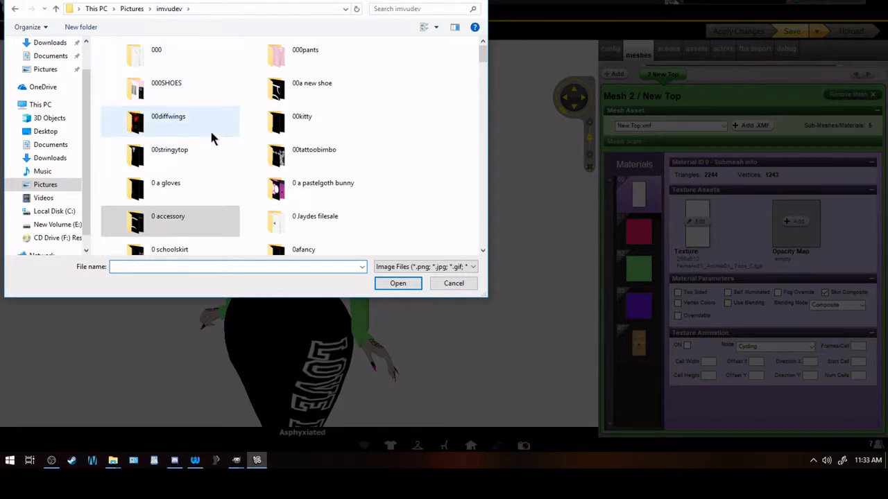
pyautogui.click(139, 9)
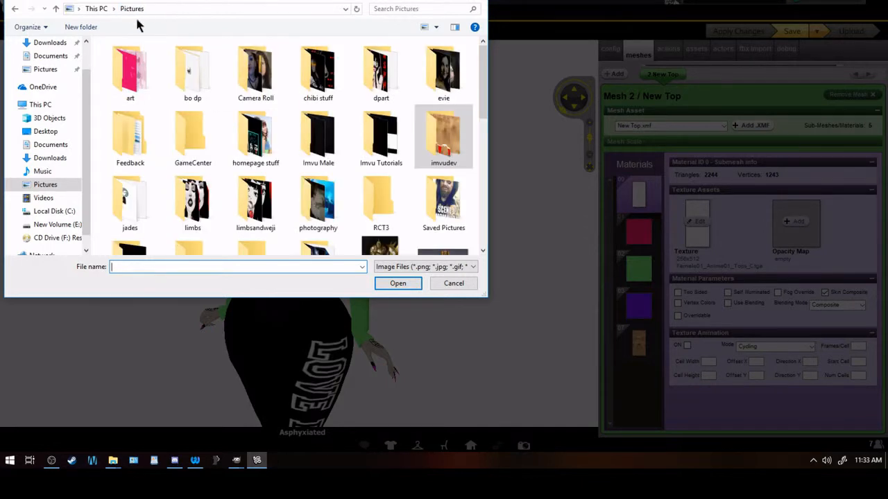
pyautogui.doubleClick(381, 136)
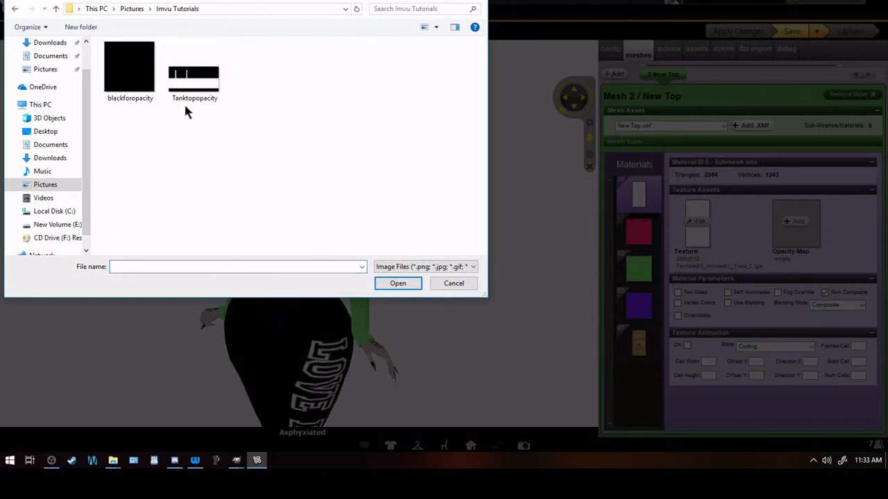
pyautogui.click(129, 85)
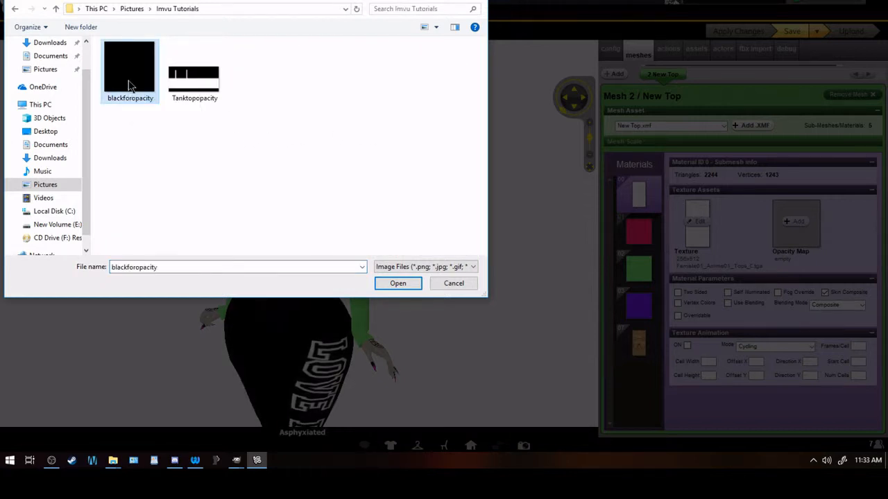
pyautogui.click(401, 289)
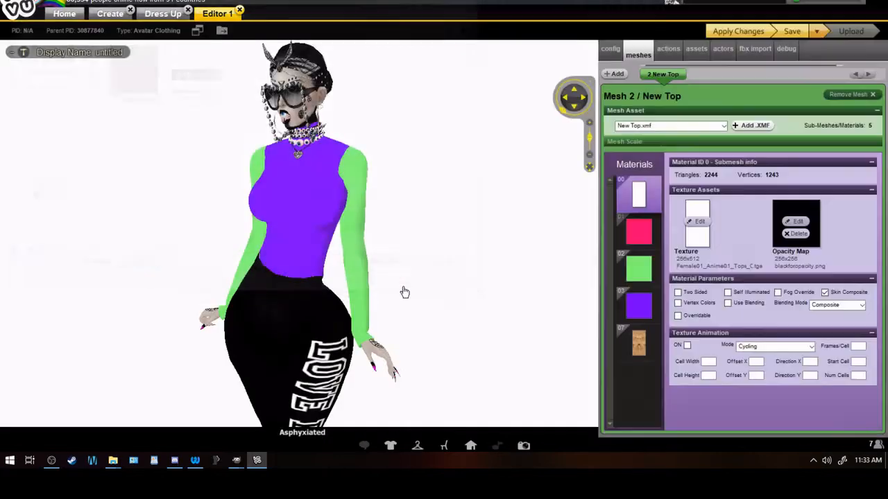
pyautogui.click(728, 36)
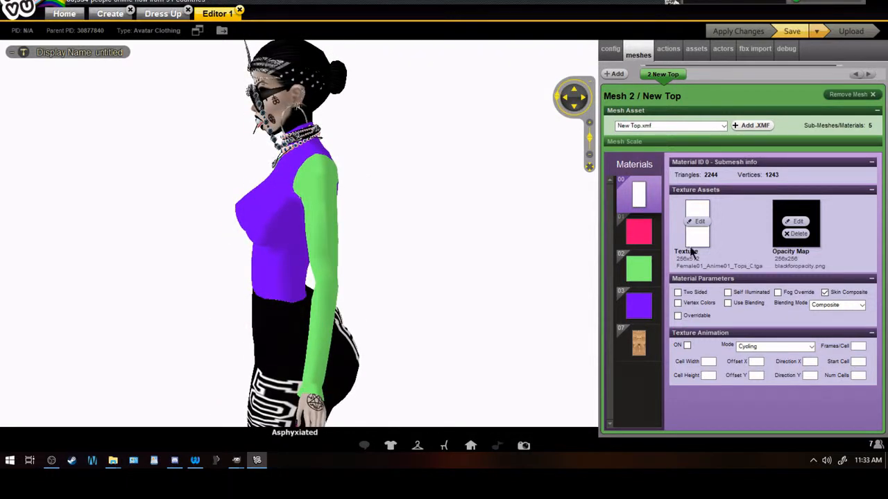
# Add blackforopacity as the opacity map of the green sleeve material 02 and apply the changes.
pyautogui.click(639, 271)
pyautogui.click(794, 222)
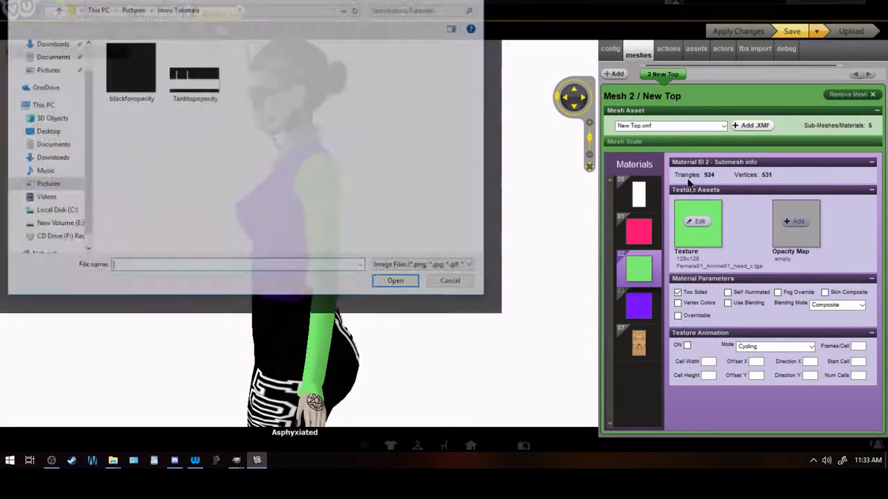
pyautogui.click(132, 76)
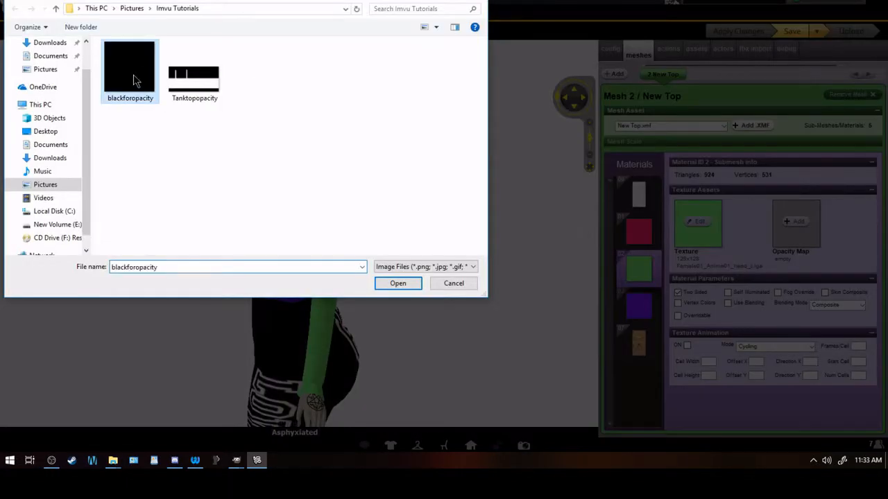
pyautogui.click(407, 283)
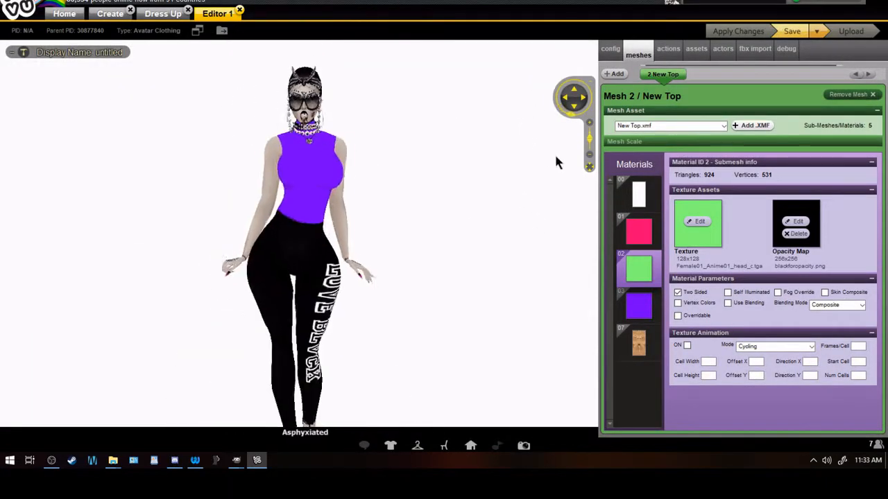
pyautogui.click(639, 231)
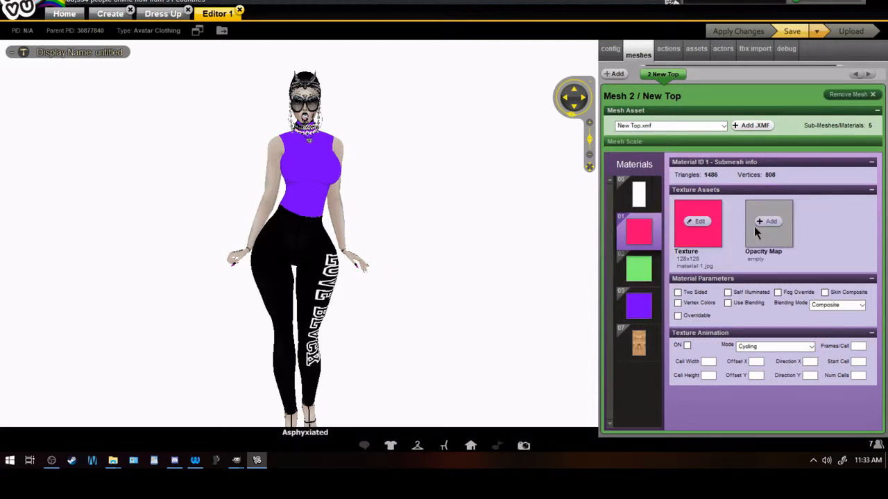
pyautogui.click(763, 224)
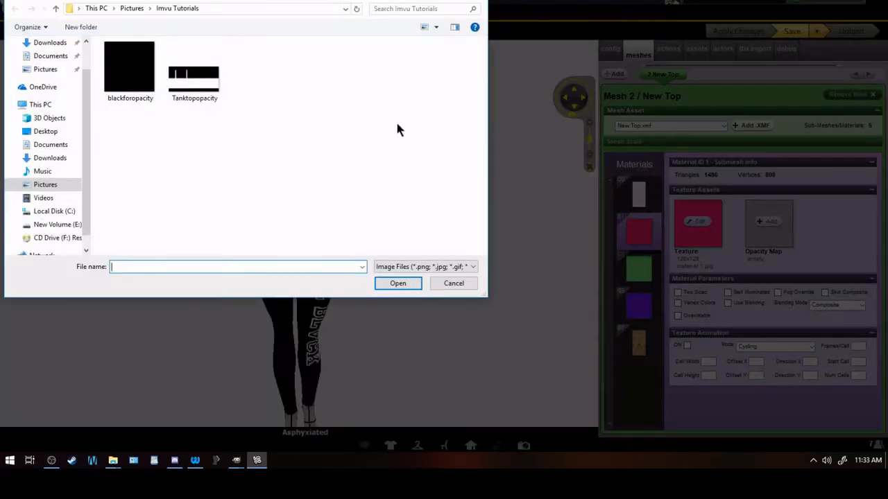
pyautogui.click(467, 287)
# Add Tanktopopacity as the opacity map of the purple torso material 03 and apply the changes.
pyautogui.click(645, 309)
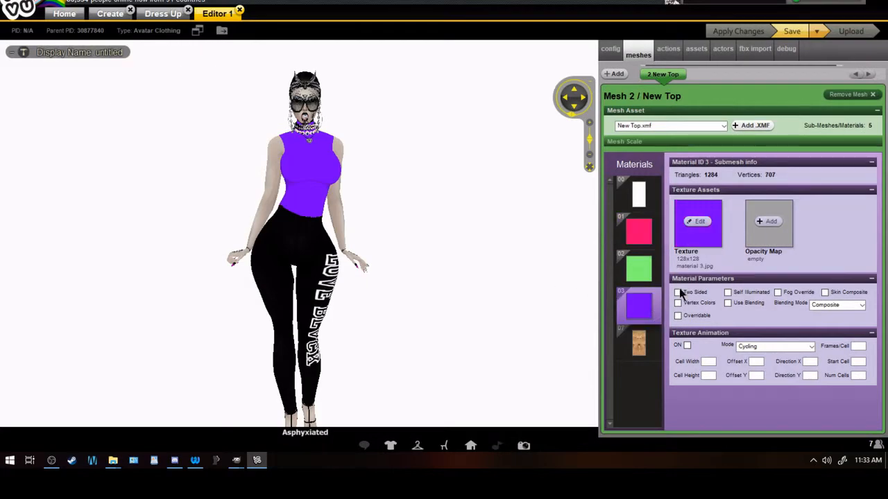
pyautogui.click(767, 222)
pyautogui.click(188, 80)
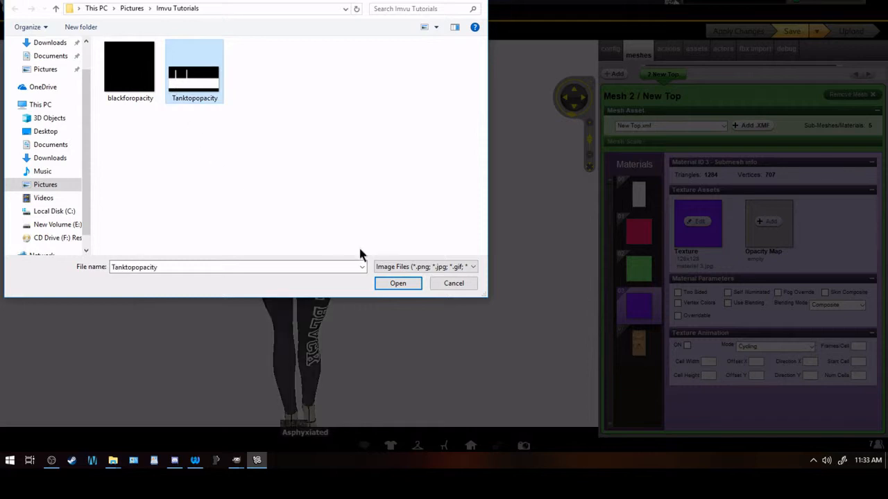
pyautogui.click(420, 285)
pyautogui.click(737, 33)
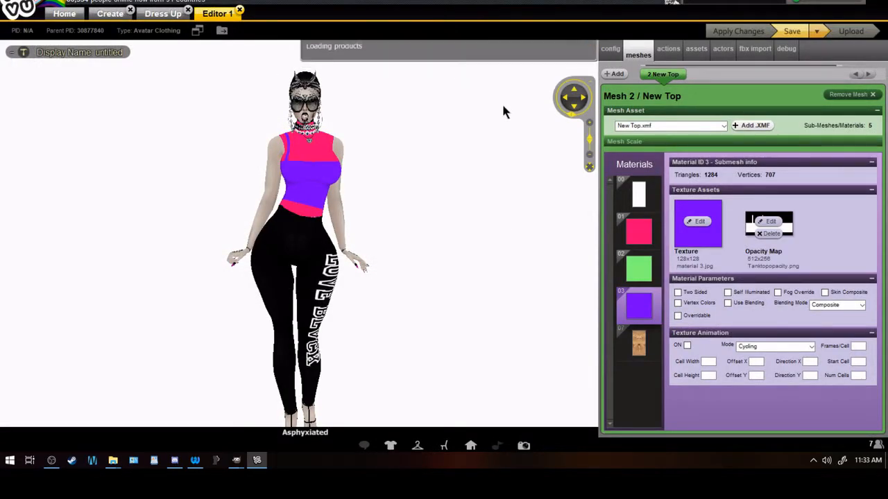
# Inspect the strap on the avatar, add blackforopacity as the pink material 01's opacity map and apply the changes.
pyautogui.moveTo(505, 110); pyautogui.dragTo(538, 89)
pyautogui.scroll(3, 646, 86)
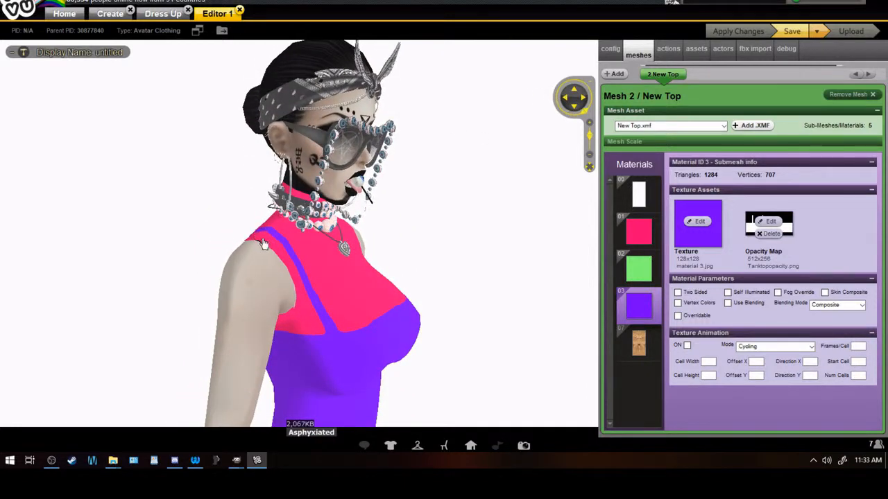
pyautogui.moveTo(469, 177); pyautogui.dragTo(440, 191)
pyautogui.scroll(-3, 441, 190)
pyautogui.click(638, 232)
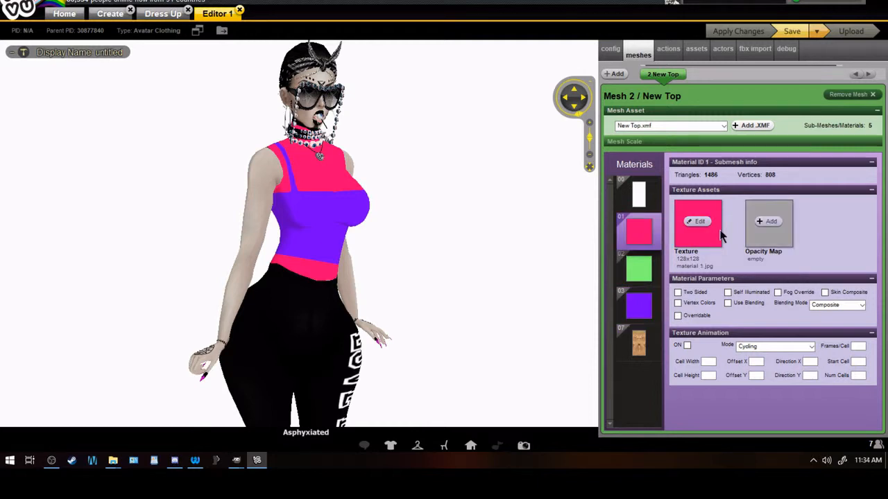
pyautogui.click(779, 229)
pyautogui.click(141, 69)
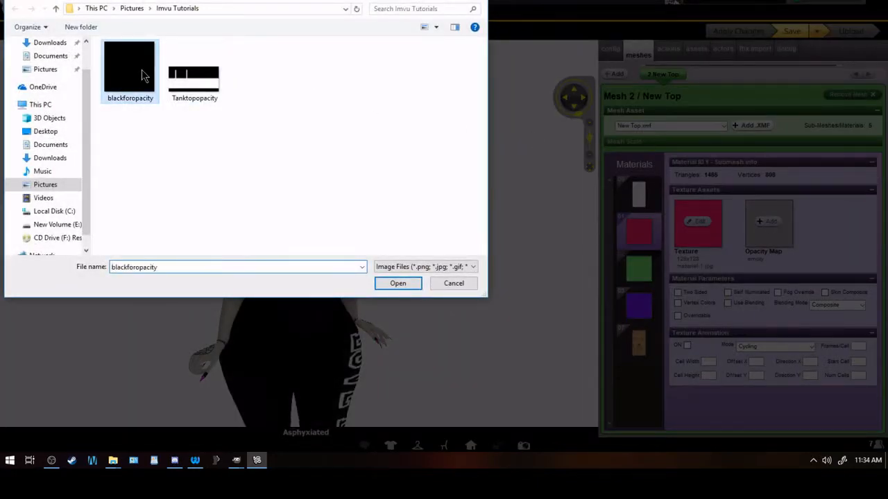
pyautogui.click(409, 283)
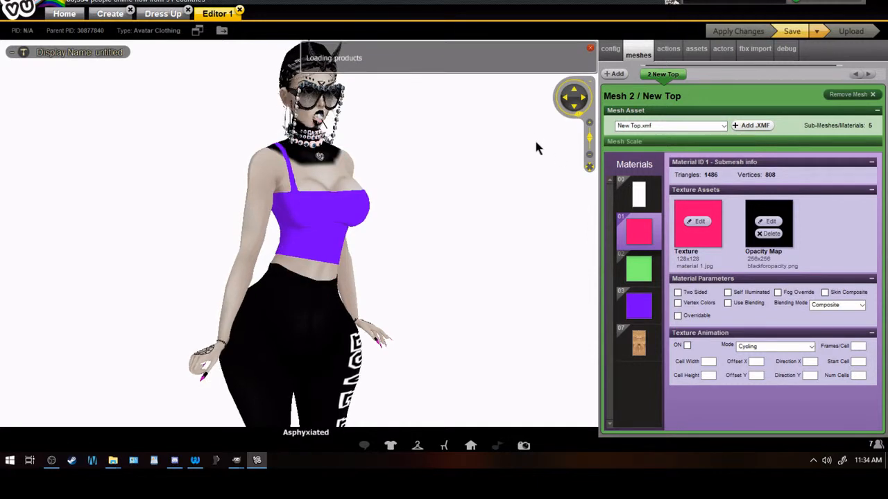
# Switch to the 512x256 opacity map in GIMP, duplicate the strap layer Layer #1 and flip the copy horizontally.
pyautogui.moveTo(235, 459)
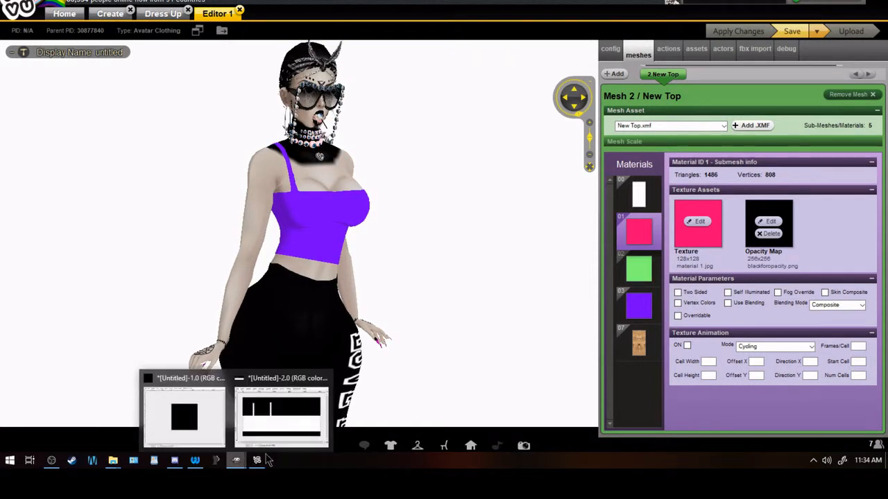
pyautogui.click(283, 386)
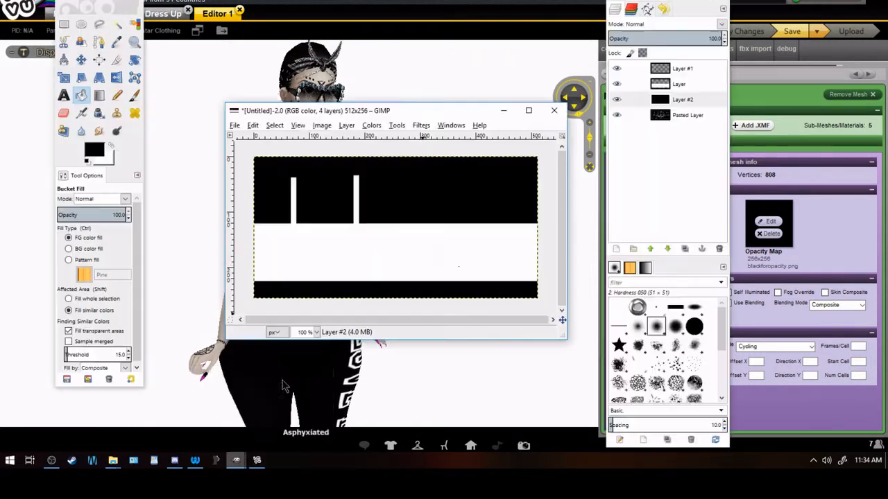
pyautogui.click(680, 68)
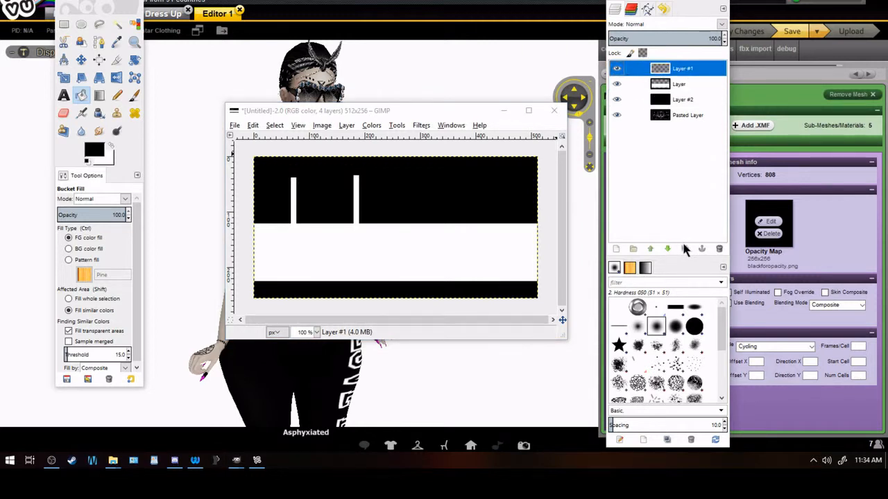
pyautogui.click(685, 248)
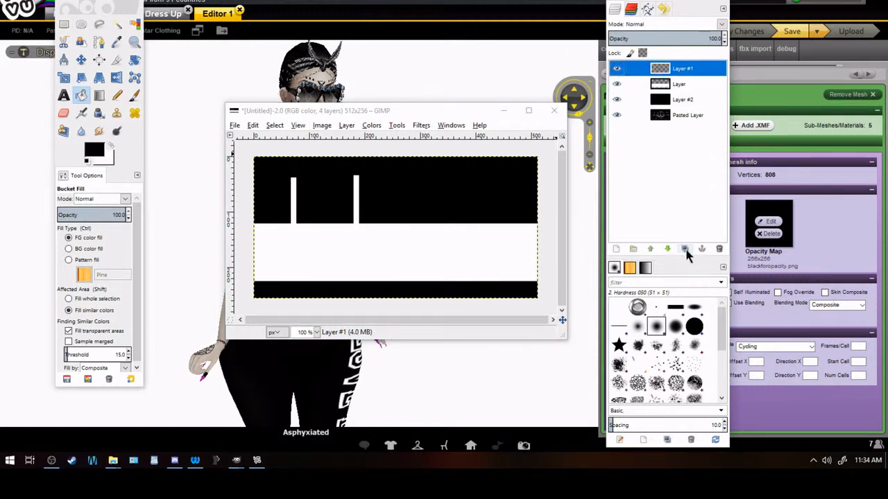
pyautogui.click(116, 77)
pyautogui.click(350, 206)
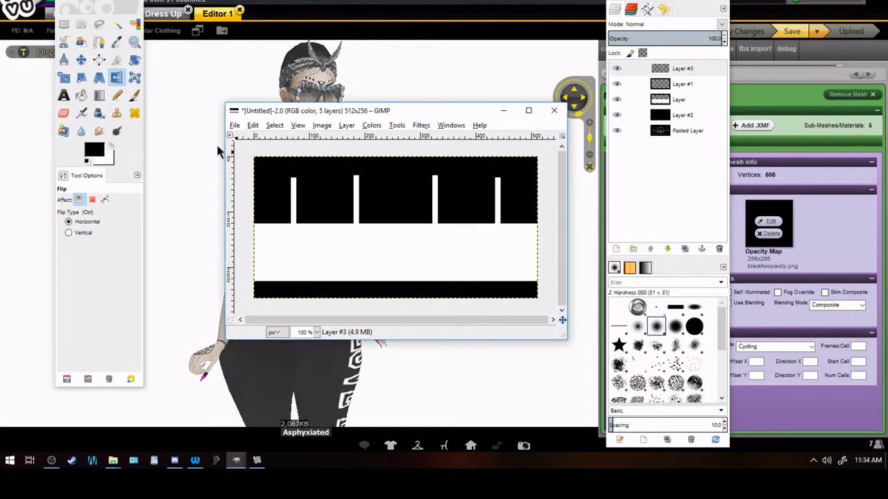
# Export the revised opacity map over Tanktopopacity.png and switch back to the IMVU editor.
pyautogui.click(234, 125)
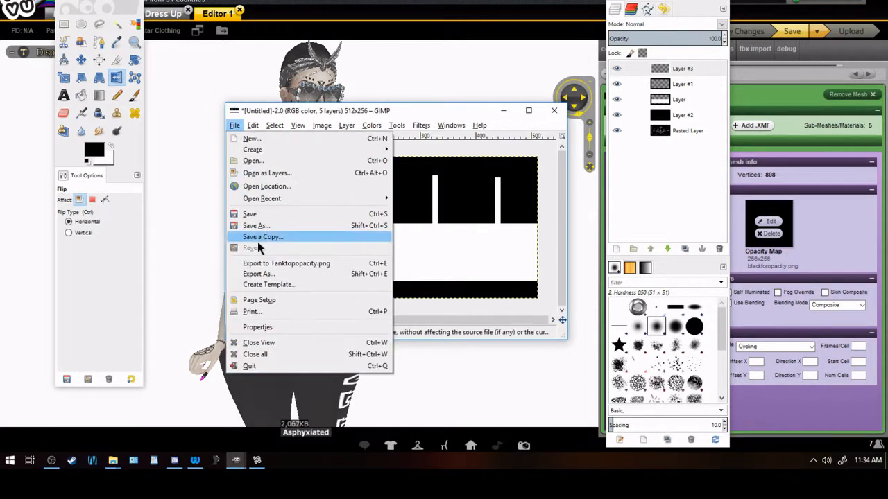
pyautogui.click(254, 258)
pyautogui.click(190, 224)
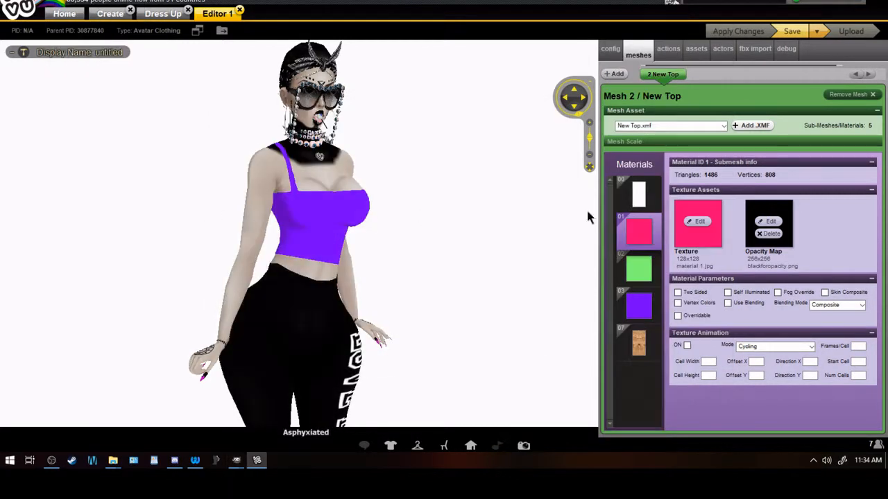
# Reload Tanktopopacity as the opacity map of the purple torso material 03 and apply the changes.
pyautogui.click(638, 304)
pyautogui.click(765, 221)
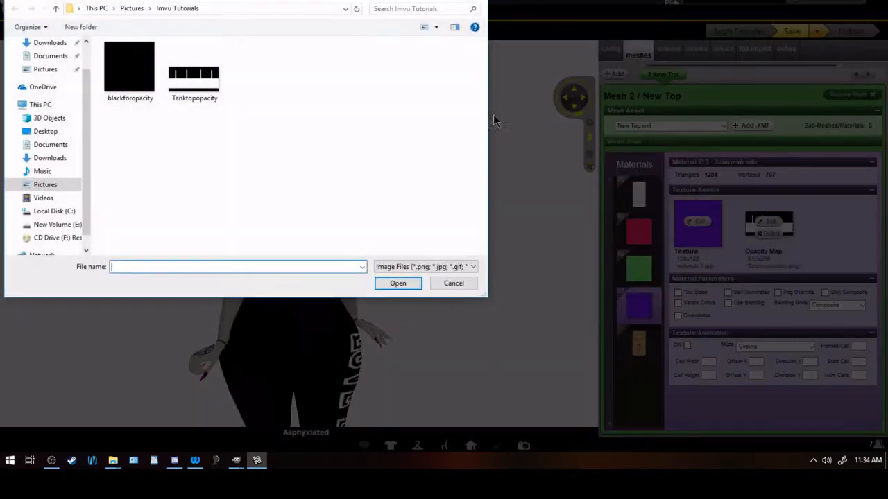
pyautogui.click(193, 97)
pyautogui.click(401, 284)
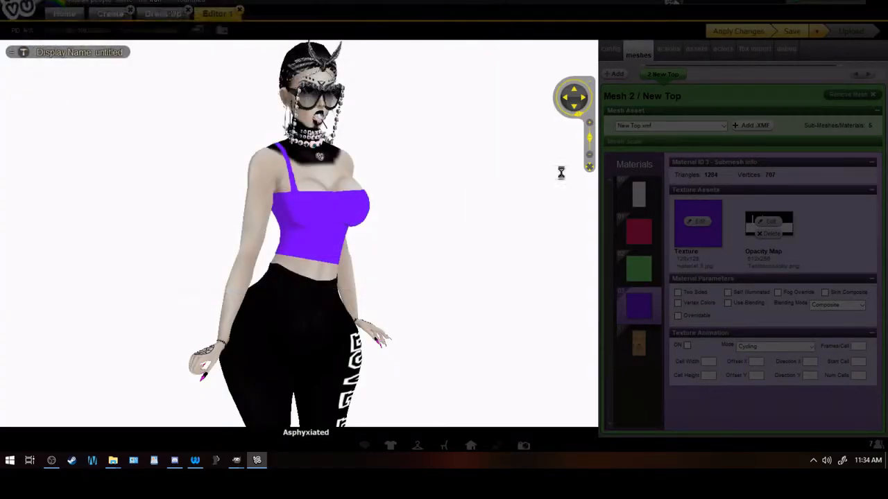
pyautogui.click(738, 32)
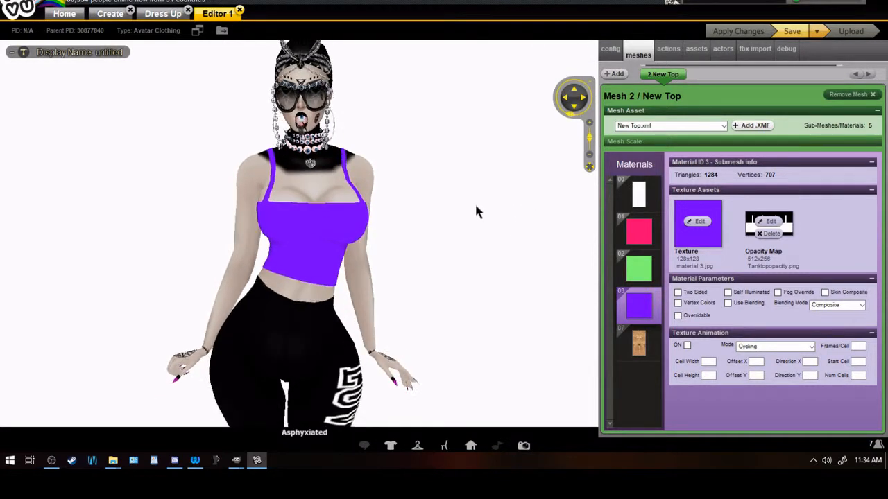
# Replace the texture of material 03 with blackforopacity, apply the changes and dismiss the avatar's action window.
pyautogui.moveTo(452, 210)
pyautogui.mouseDown()
pyautogui.moveTo(354, 203)
pyautogui.moveTo(459, 199)
pyautogui.mouseUp()
pyautogui.scroll(3, 355, 204)
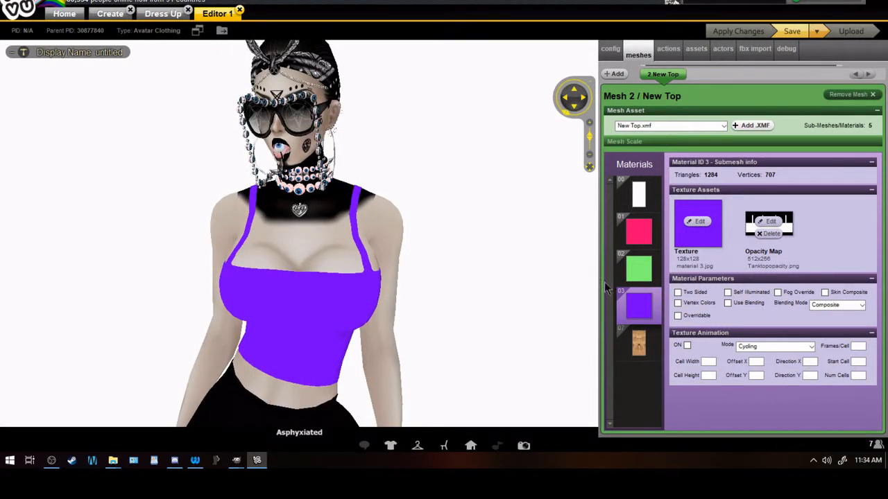
pyautogui.click(692, 222)
pyautogui.click(130, 69)
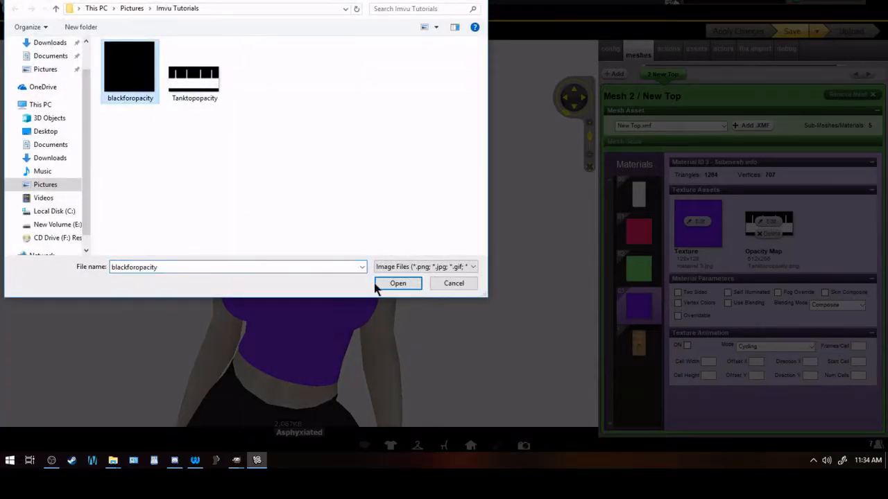
pyautogui.click(375, 283)
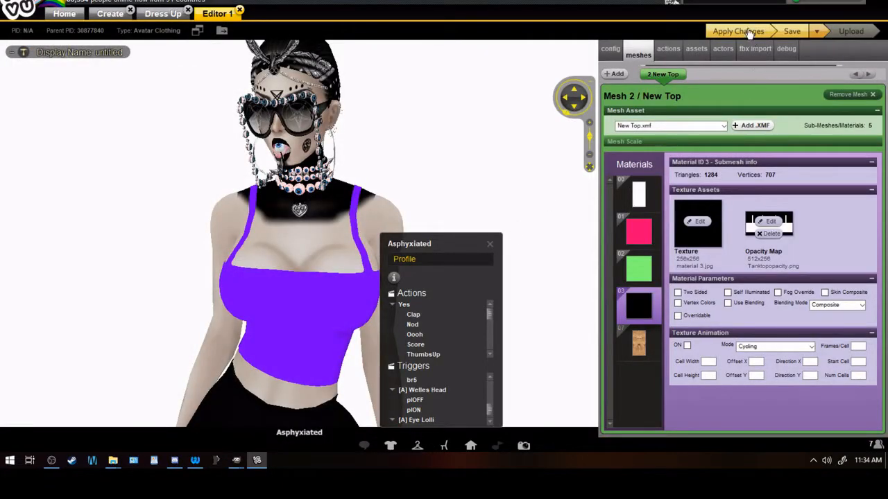
pyautogui.click(749, 32)
pyautogui.click(489, 244)
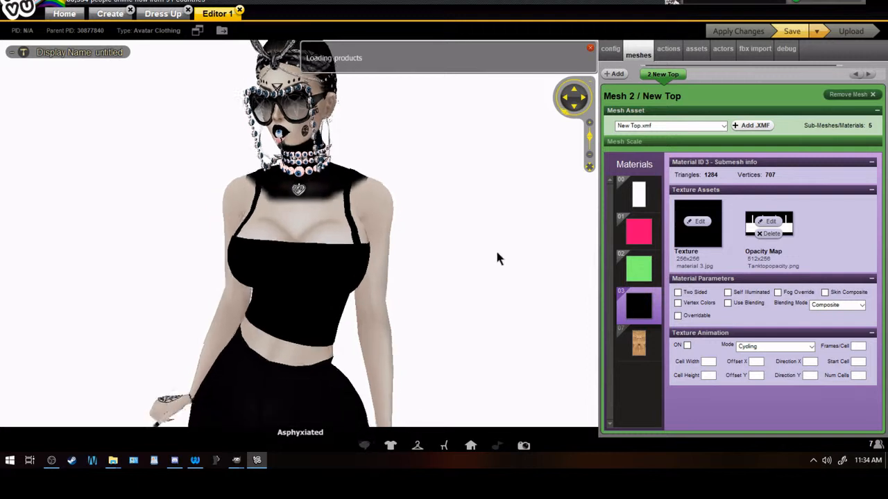
# Examine the black tank top and its straps on the avatar from different distances and angles.
pyautogui.scroll(-5, 496, 251)
pyautogui.moveTo(505, 249)
pyautogui.mouseDown()
pyautogui.moveTo(521, 258)
pyautogui.moveTo(361, 258)
pyautogui.moveTo(507, 260)
pyautogui.mouseUp()
pyautogui.scroll(2, 361, 258)
pyautogui.scroll(2, 361, 258)
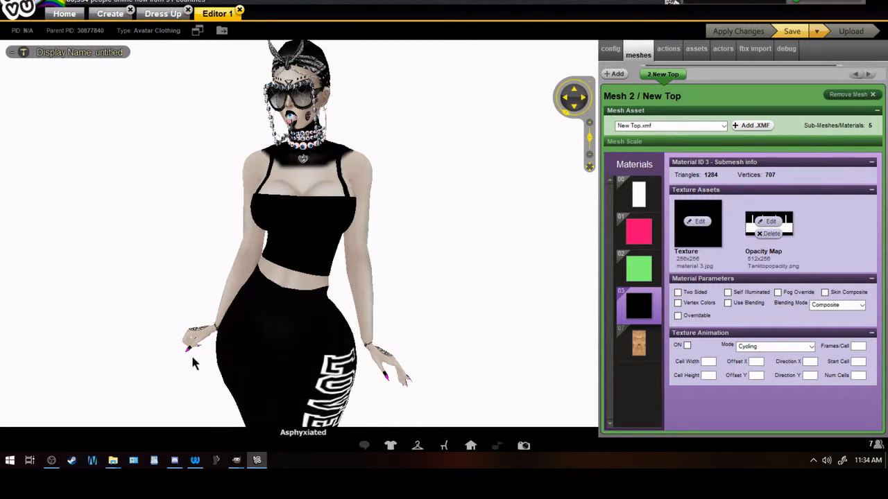
pyautogui.moveTo(59, 459)
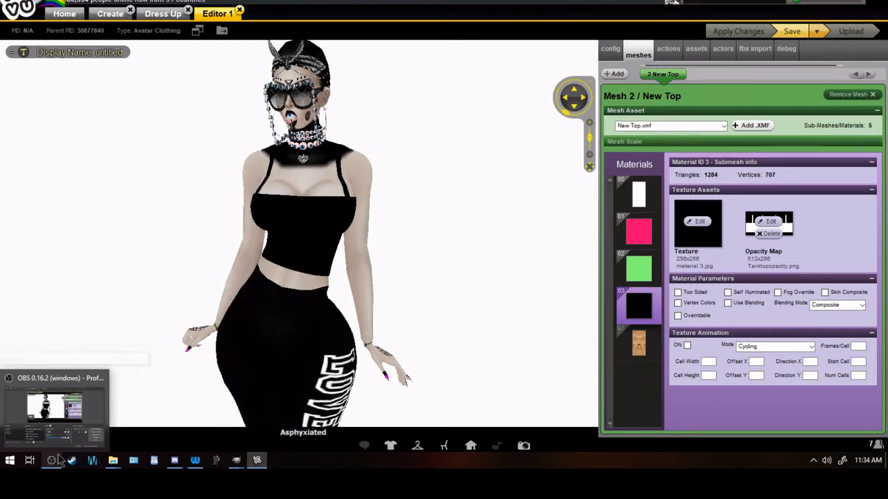